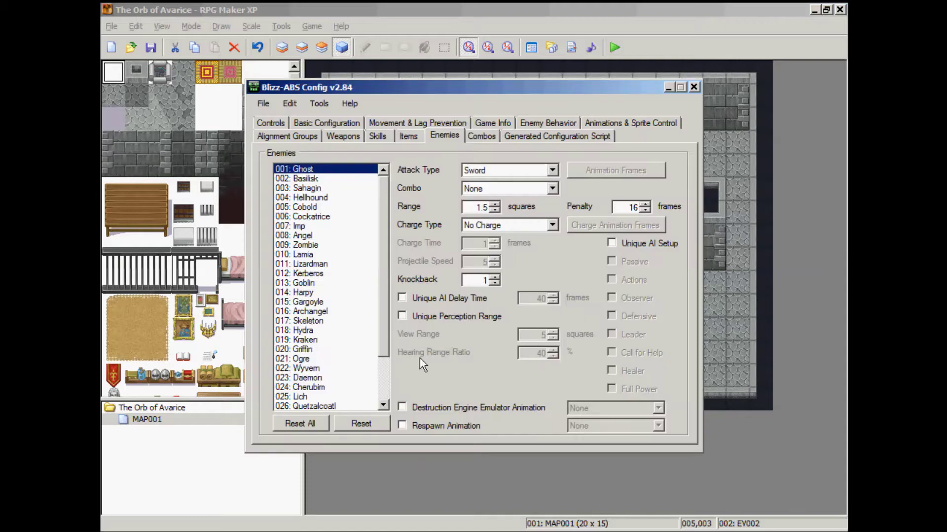
- Load ConfigSettings.sbc into Blizz-ABS Config, then minimize the config window
left_click(262, 103)
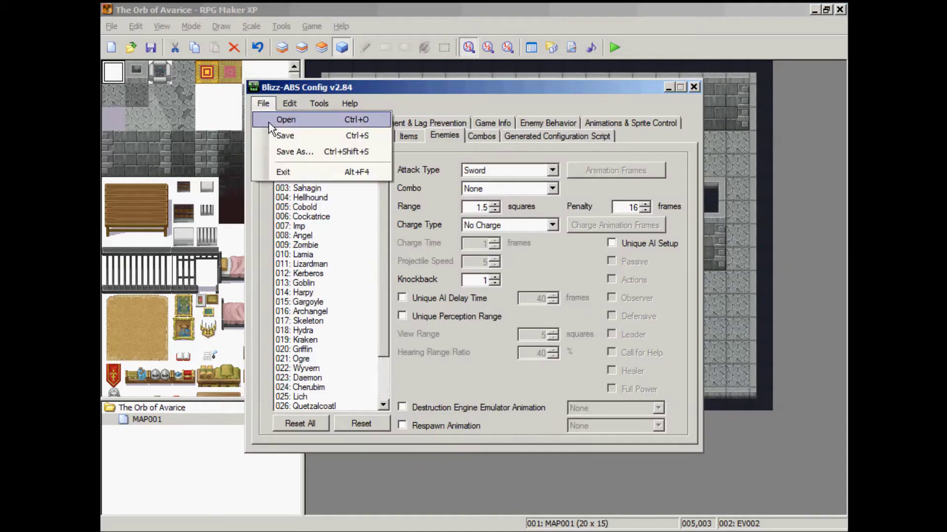
left_click(285, 118)
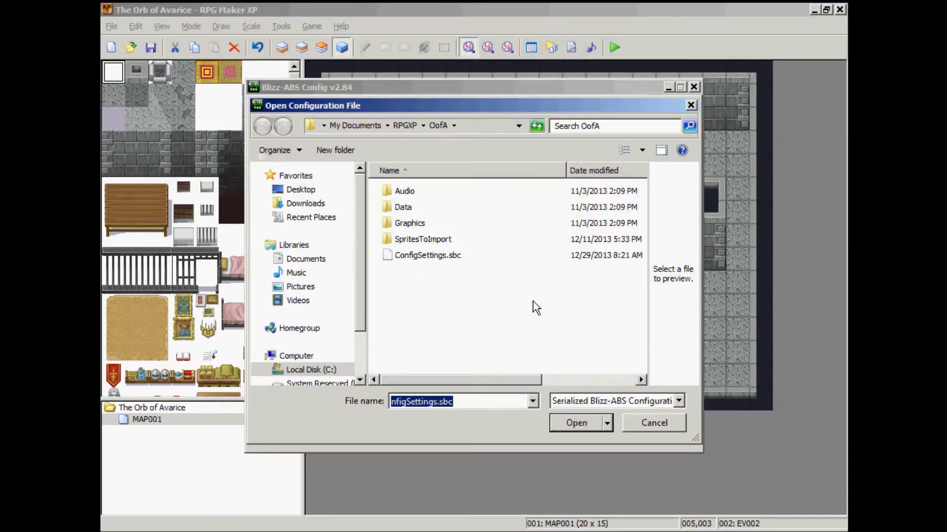
left_click(443, 257)
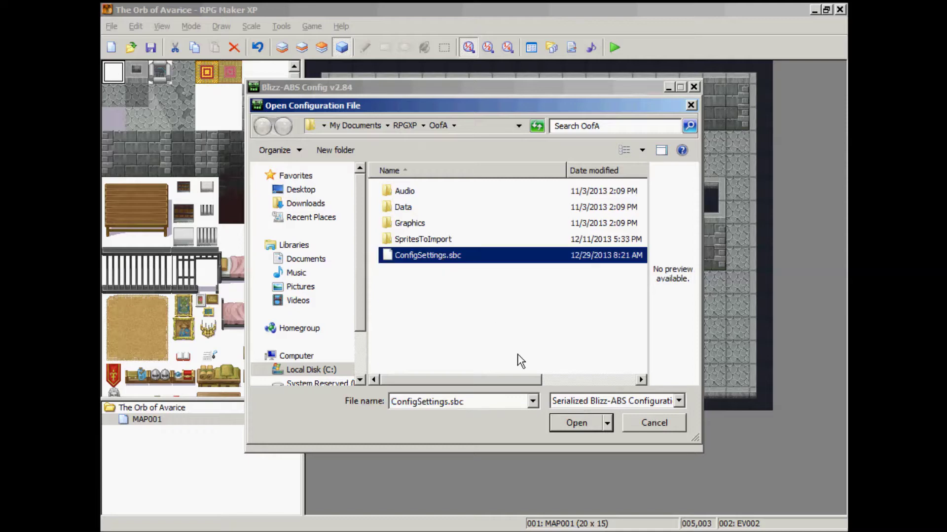
left_click(570, 425)
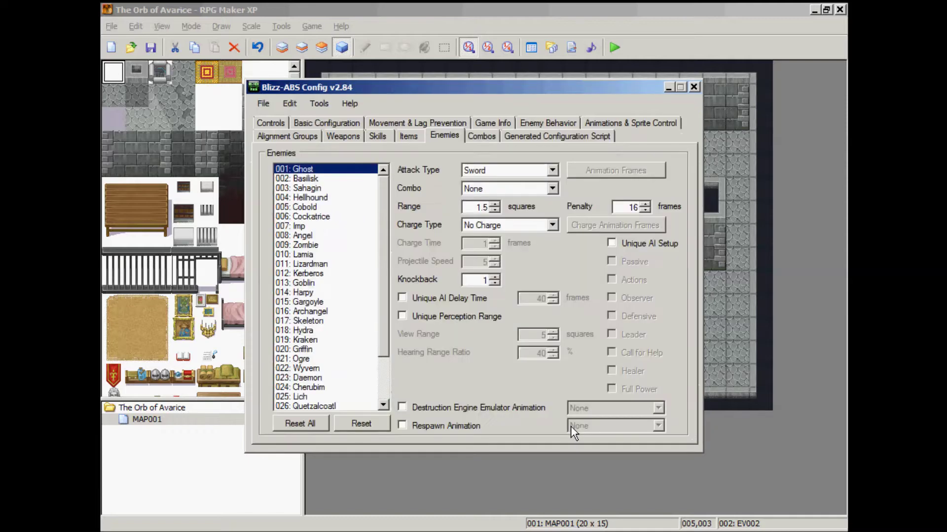
left_click(668, 86)
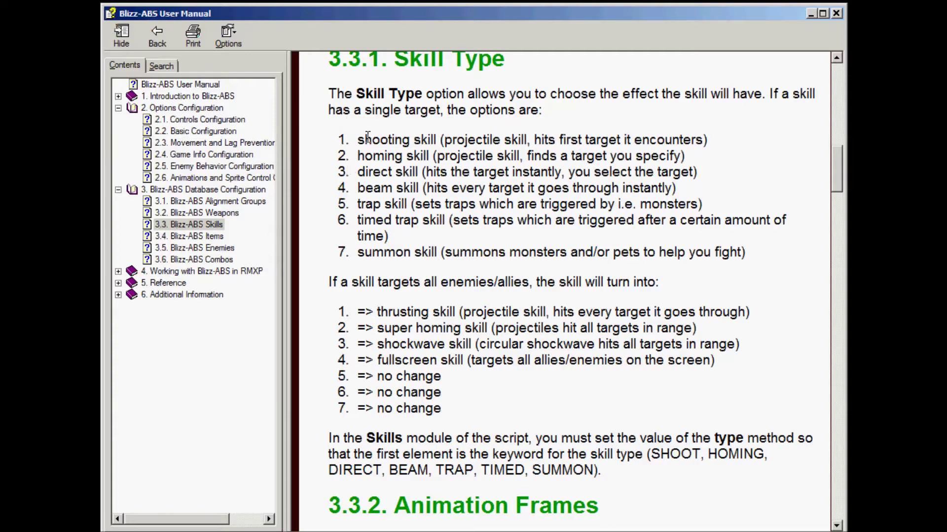
- Highlight the shooting skill description and the projectile_skill_1.png example, then return to RPG Maker XP
left_click_drag(351, 140, 703, 140)
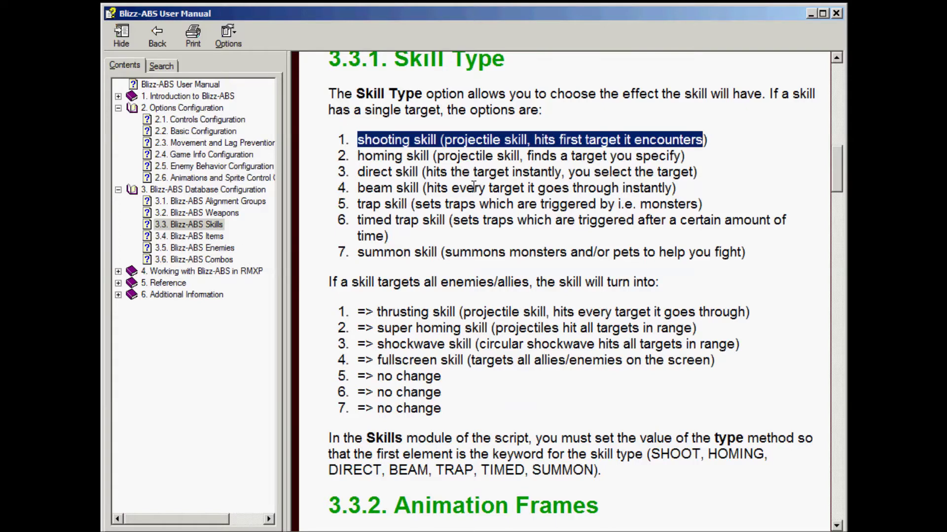
scroll(473, 187, "down", 20)
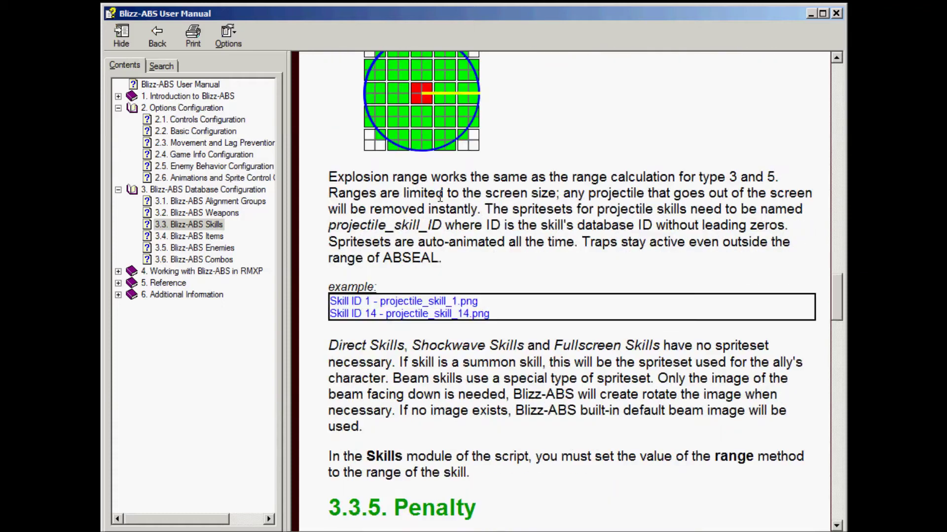
scroll(440, 196, "down", 7)
scroll(440, 196, "up", 4)
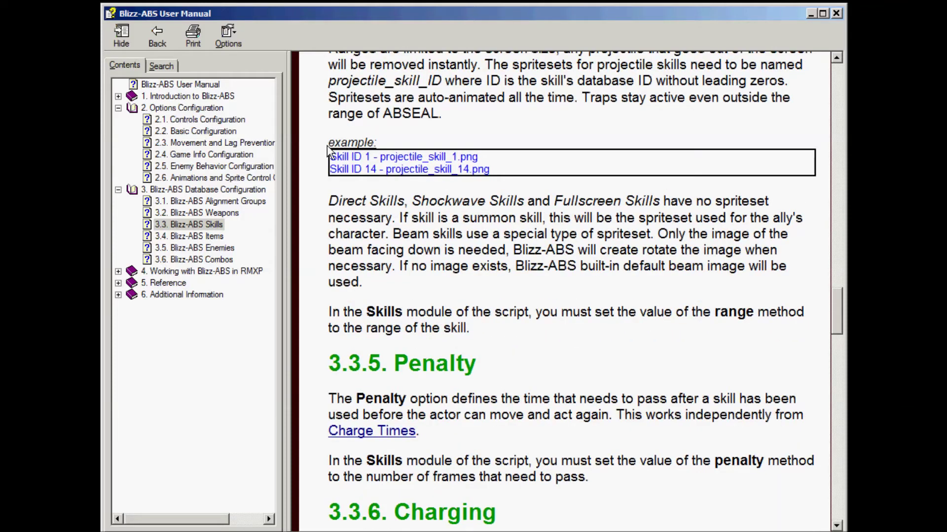
left_click_drag(376, 157, 511, 162)
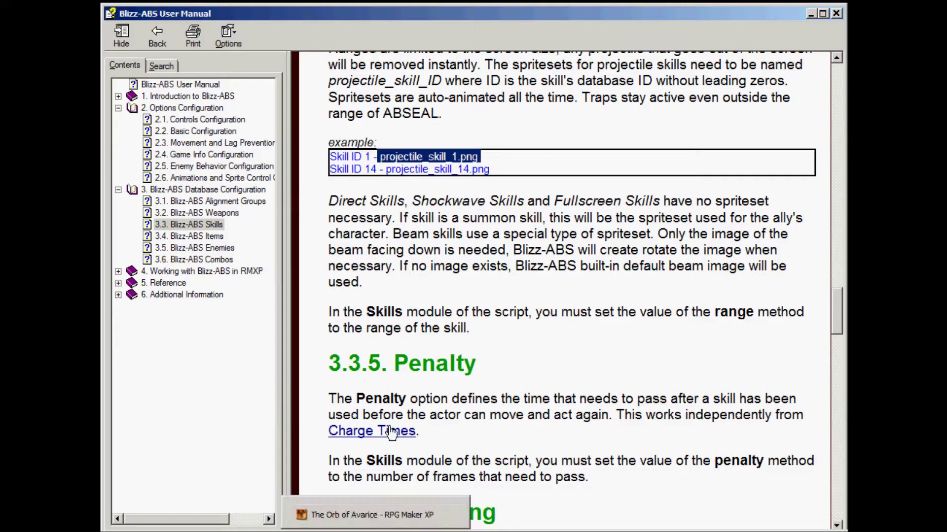
left_click(365, 516)
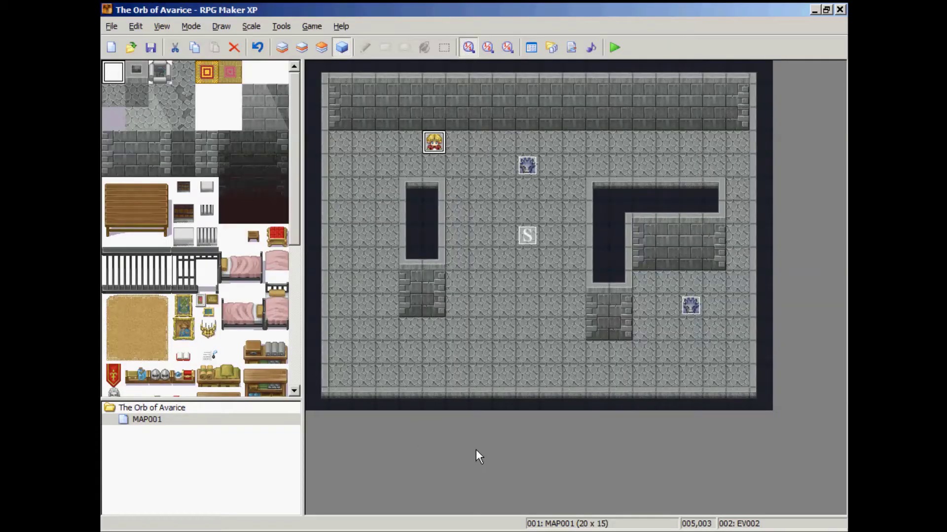
- Select projectile_skill_7.png in the myproject pictures folder, then minimize Explorer
key("alt+Tab")
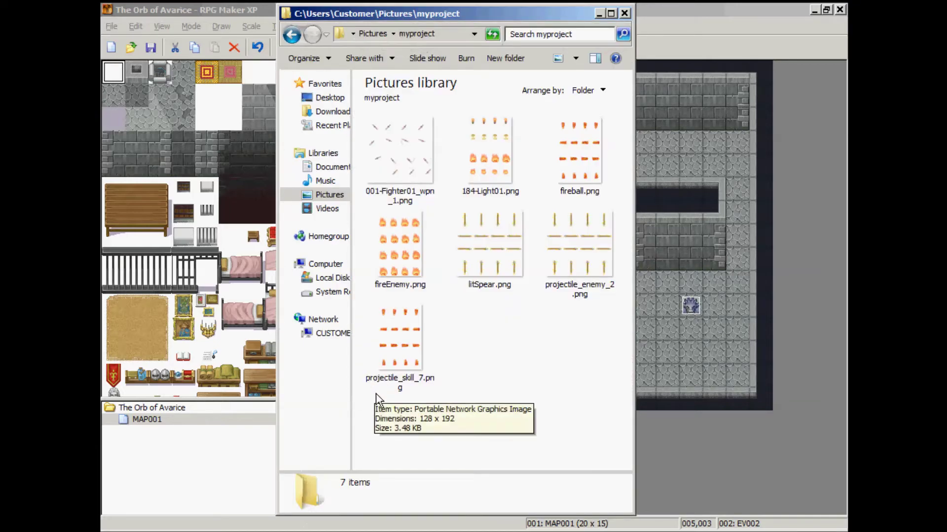
left_click(395, 353)
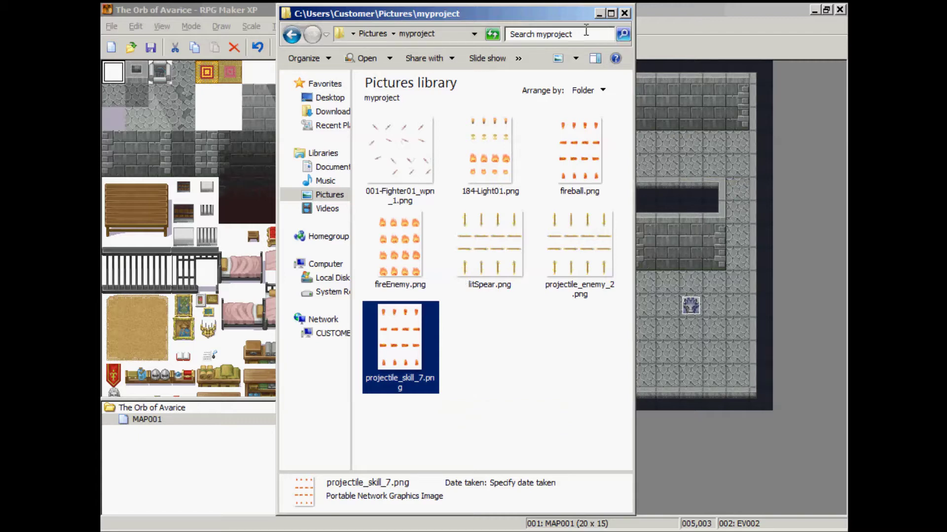
left_click(600, 13)
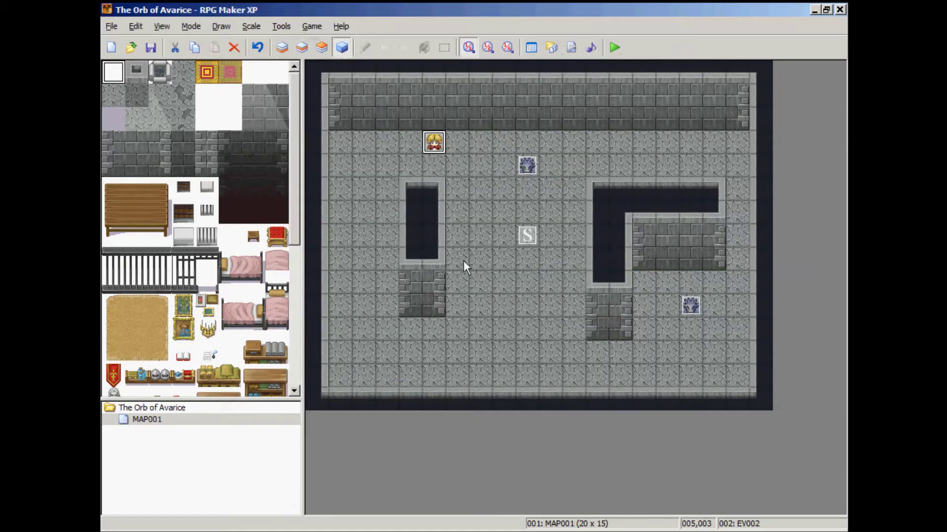
- Check skill 007: Fire in the Database, then confirm the Fighter class learns Fire at Lv. 1
left_click(530, 49)
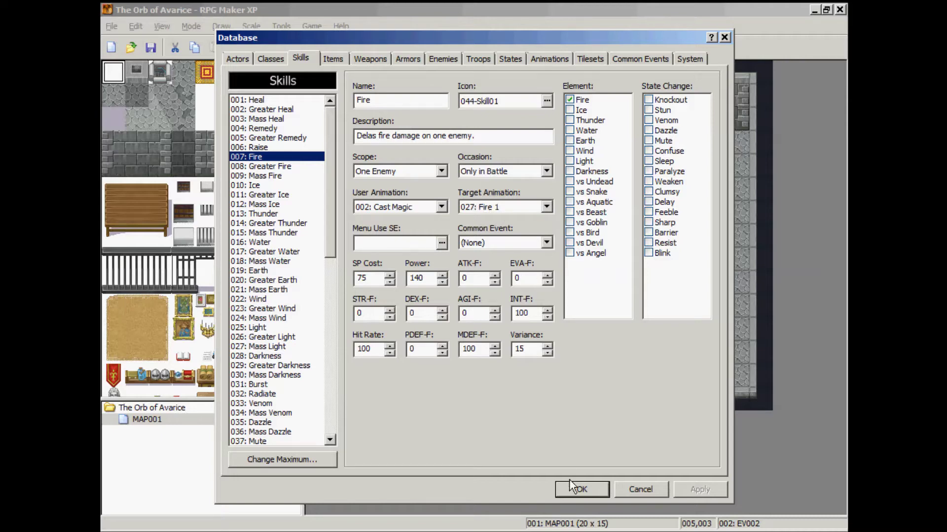
left_click(245, 56)
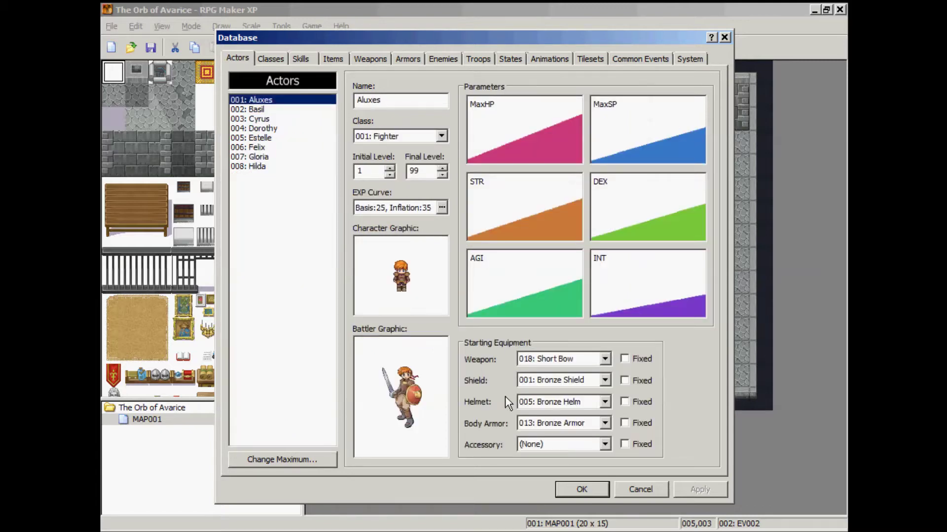
left_click(271, 58)
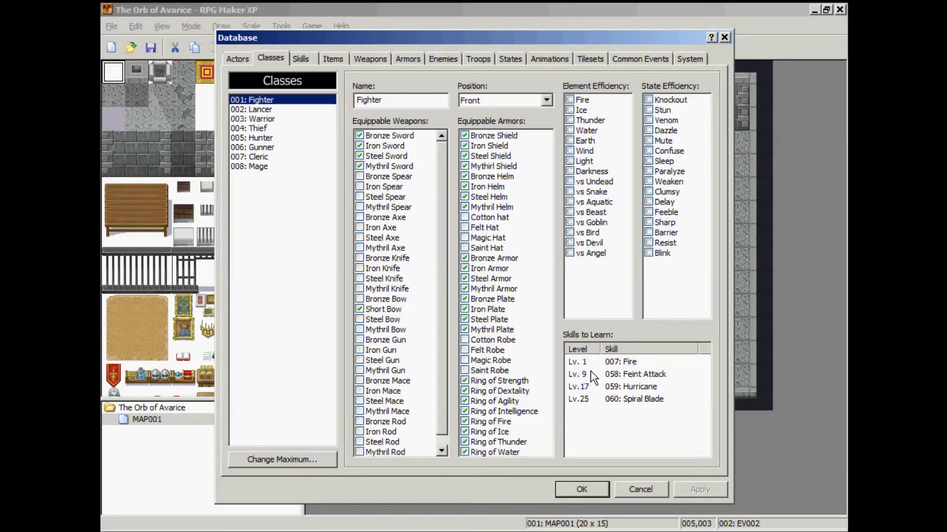
- Close the database and review EV002's text, sound effect and Recover All commands, then launch a playtest
left_click(583, 489)
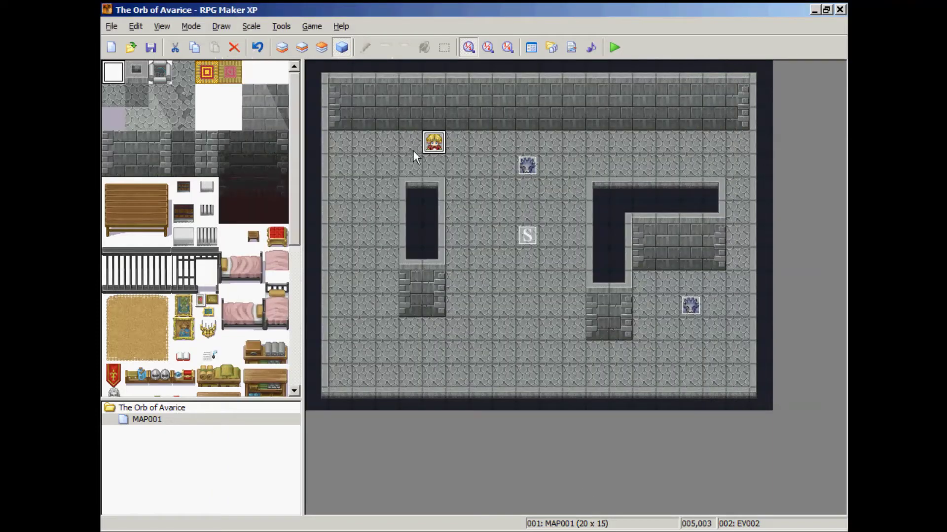
right_click(431, 148)
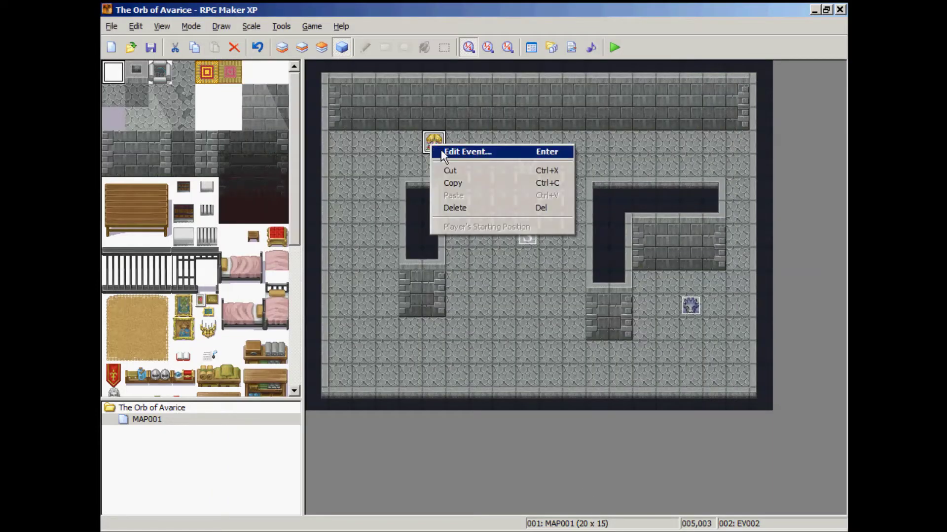
left_click(440, 149)
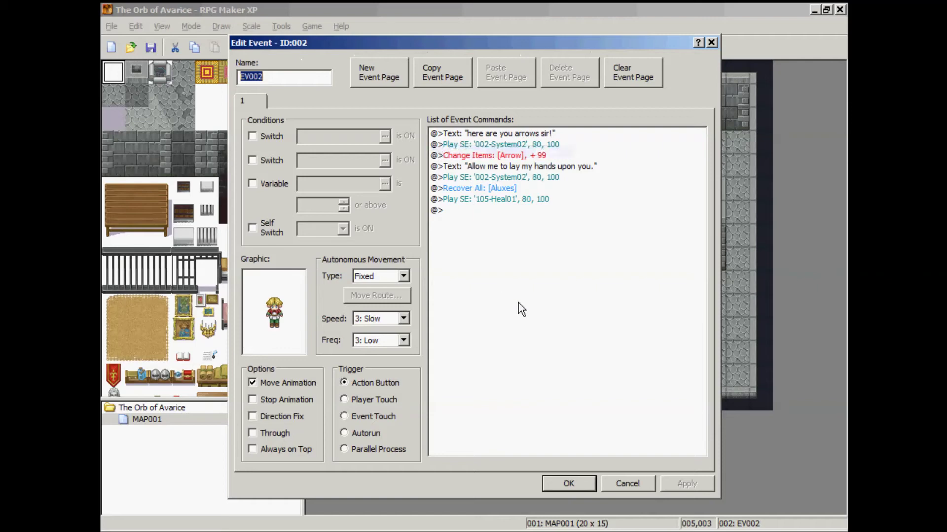
left_click(461, 167)
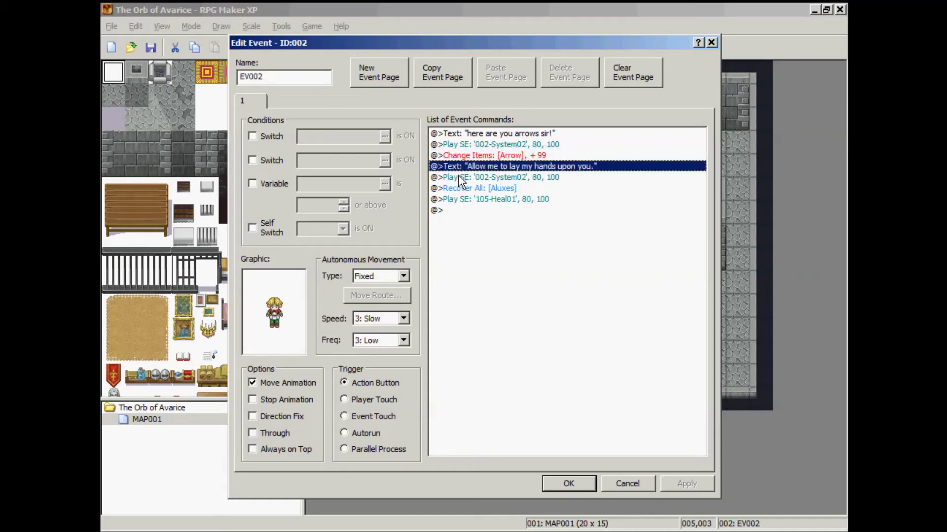
left_click(459, 178)
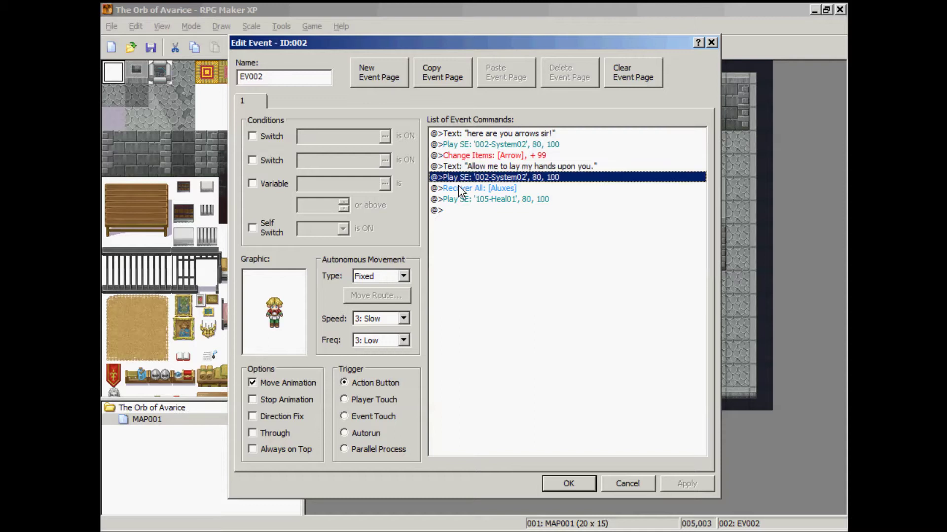
left_click(458, 189)
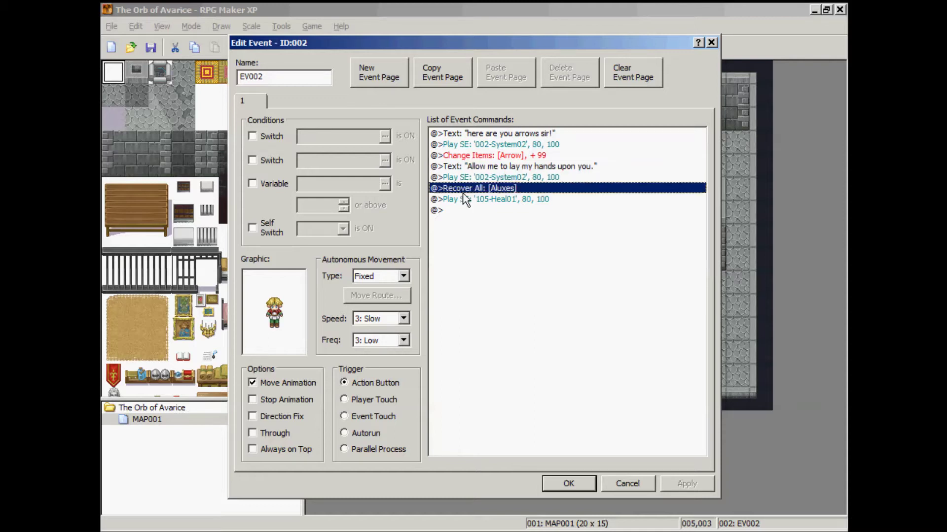
left_click(486, 209)
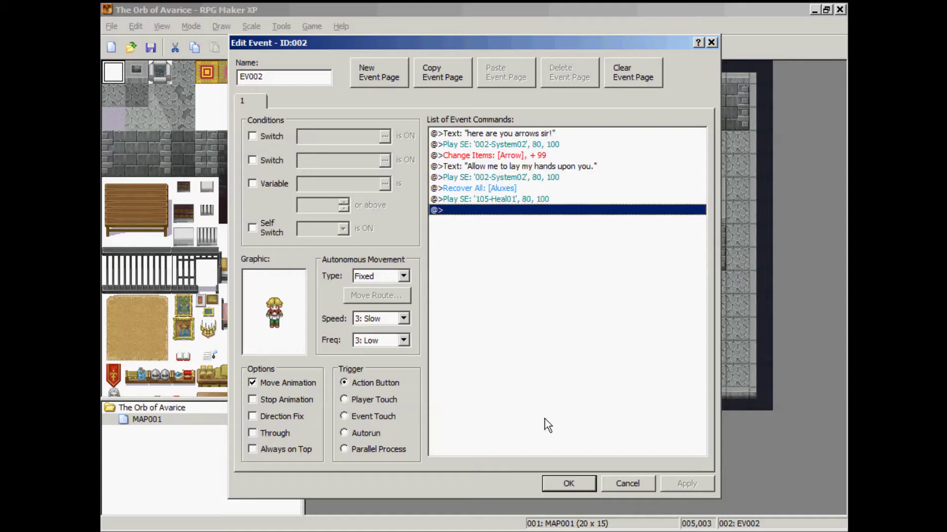
left_click(563, 484)
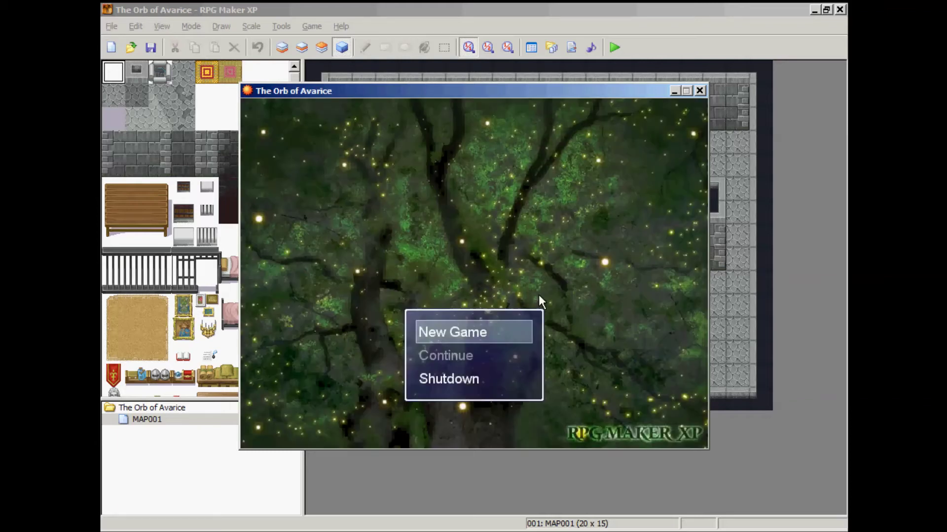
- Start a new game from the playtest title screen
key("Up")
key("Up")
key("Up")
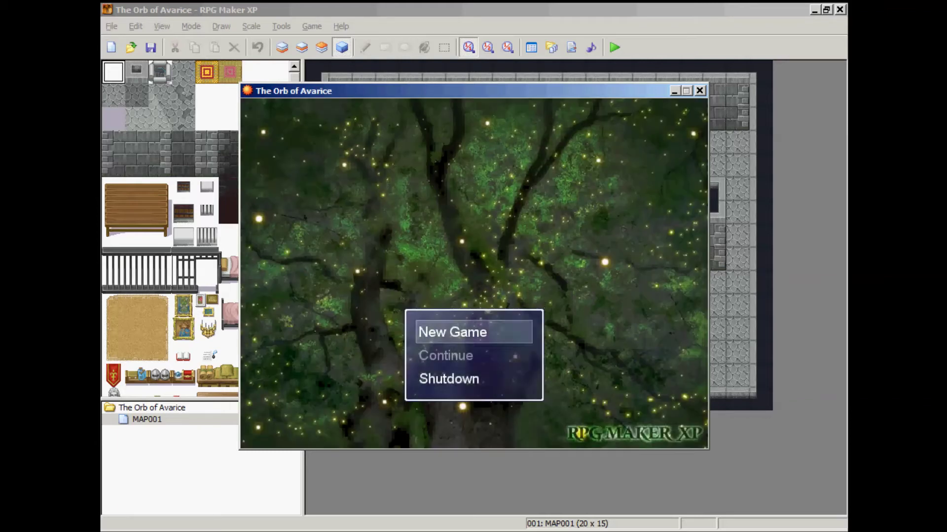
key("Return")
key("Down")
key("Down")
key("Left")
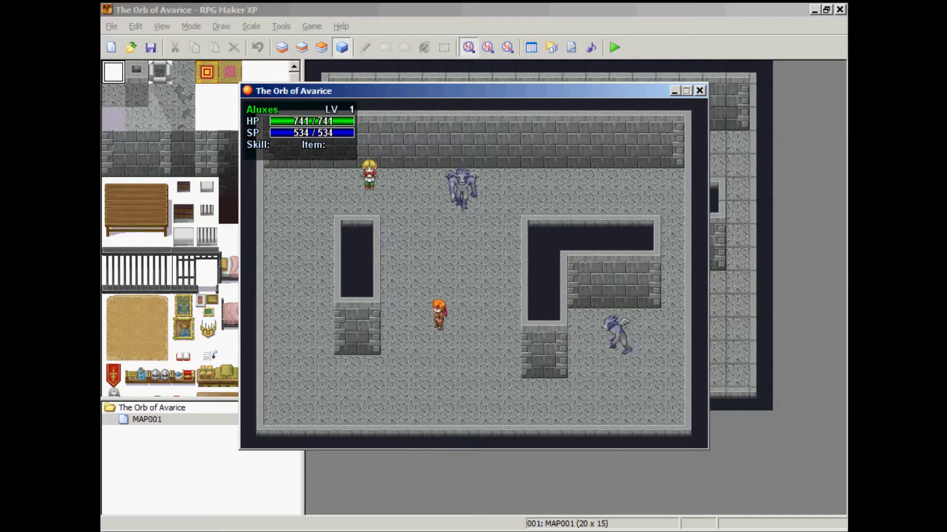
- Assign the Fire skill to hotkey slot 1 in the in-game Hotkeys menu
key("Escape")
key("Down")
key("Return")
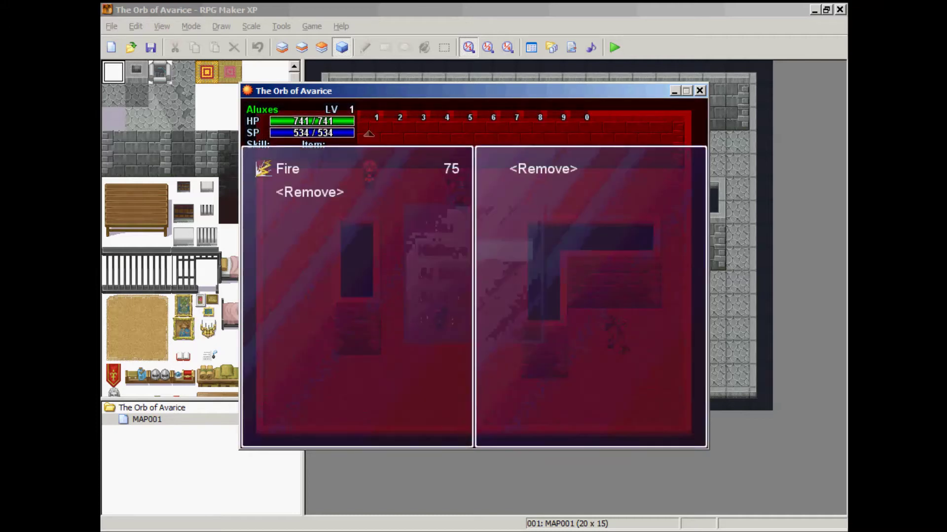
key("Right")
key("Right")
key("Left")
key("Left")
key("Return")
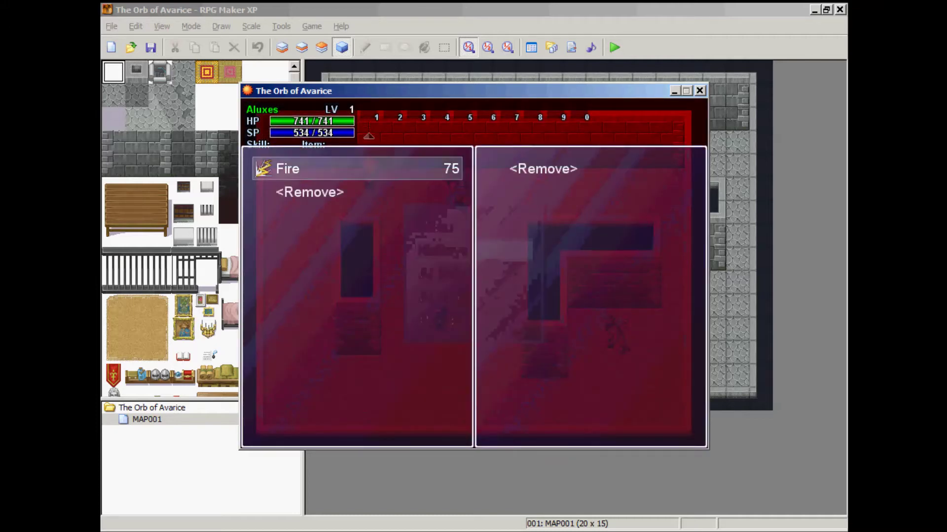
key("Return")
key("Escape")
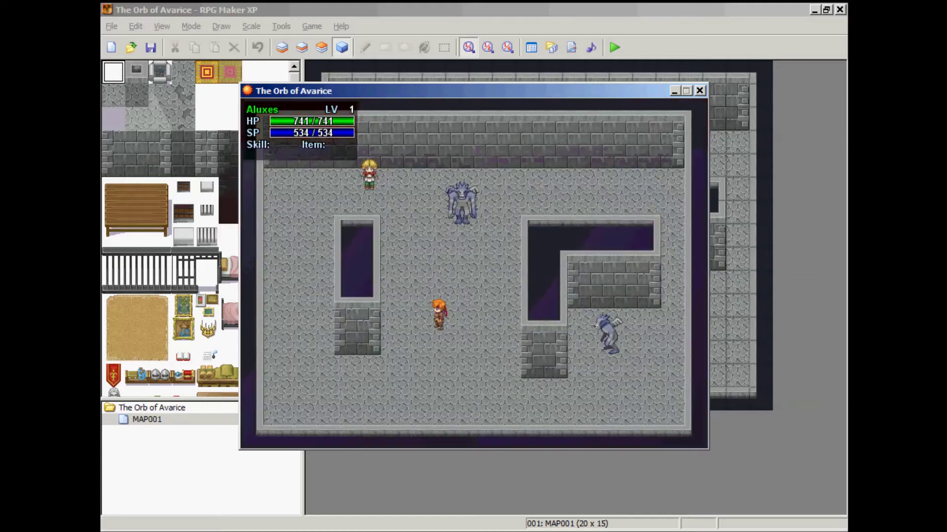
key("Down")
key("Escape")
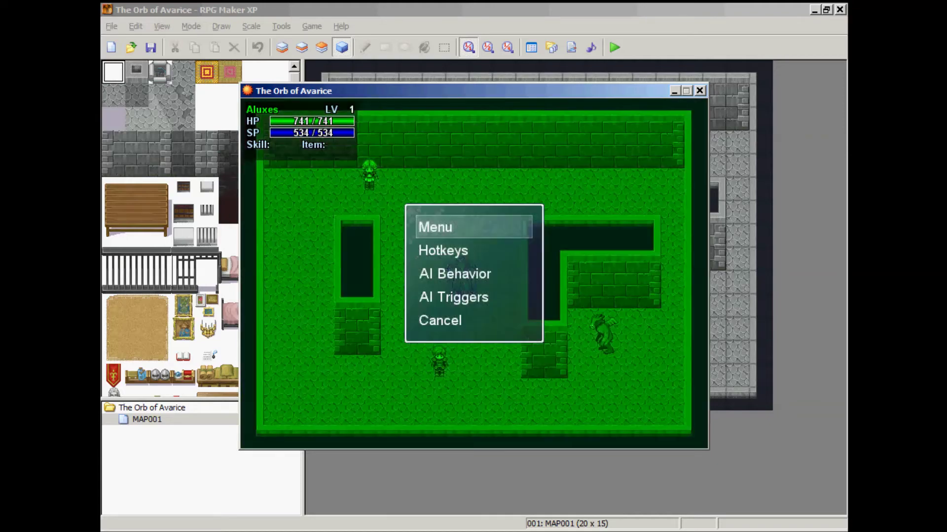
key("Escape")
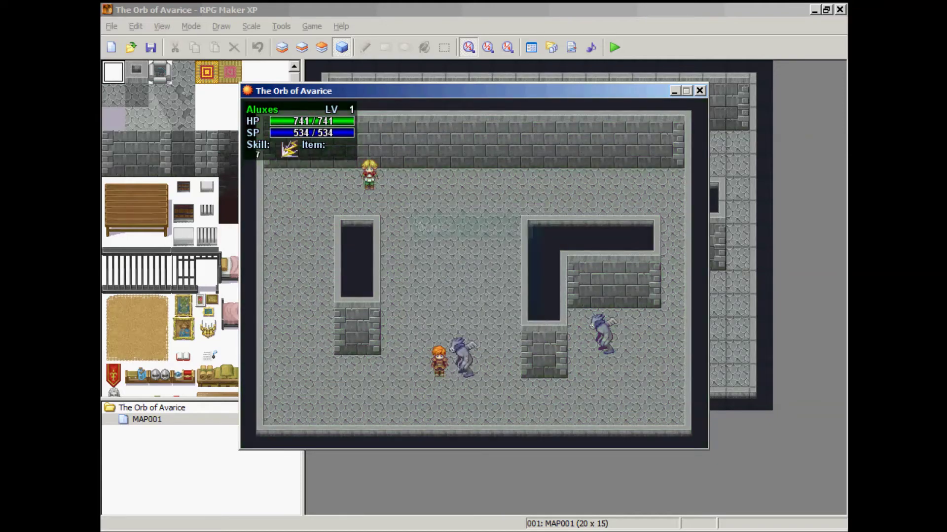
- Walk below the central pillar and cast Fire repeatedly at the monster above
key("Down")
key("Right")
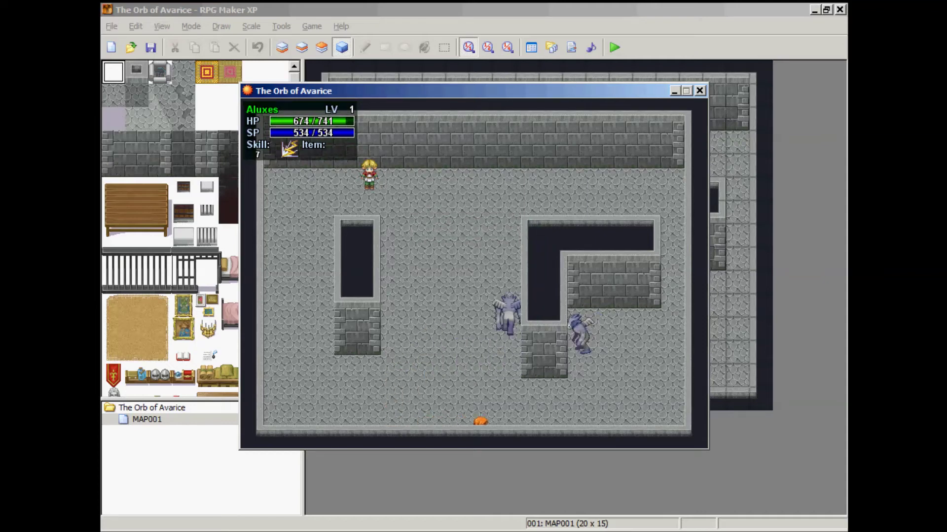
key("Up")
key("Left")
key("Up")
key("Up")
key("j")
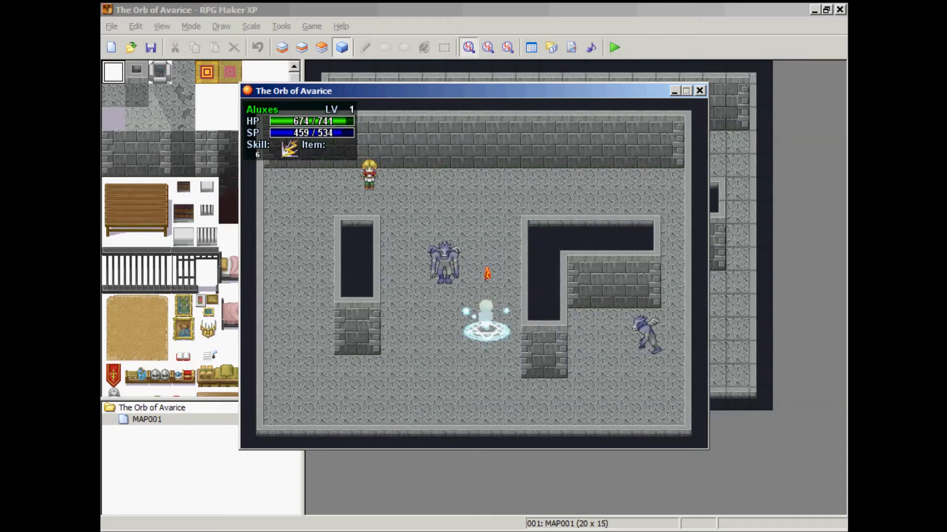
key("Left")
key("j")
key("j")
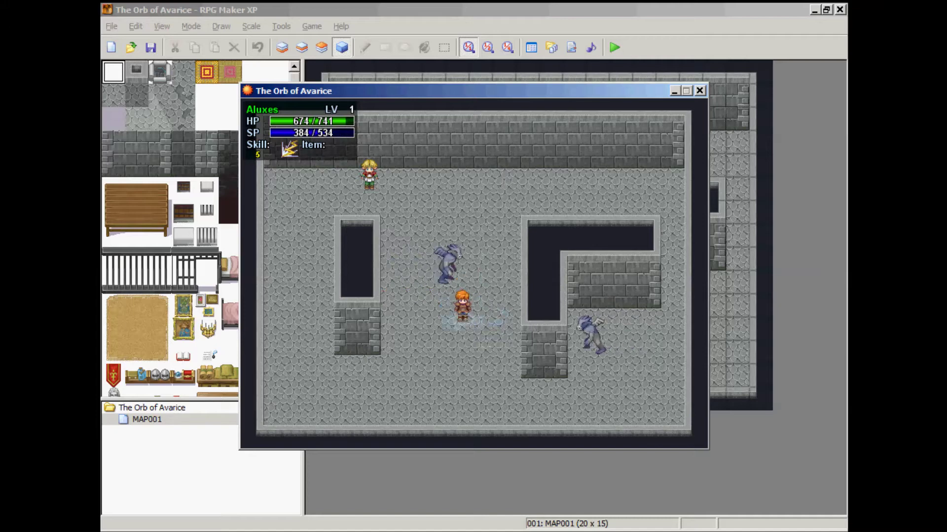
key("Up")
key("j")
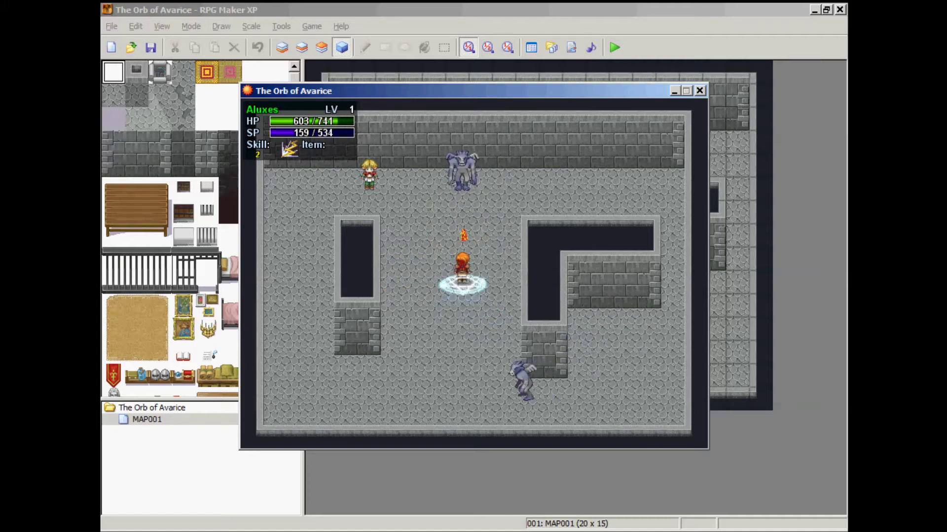
key("j")
key("Up")
key("Right")
key("Up")
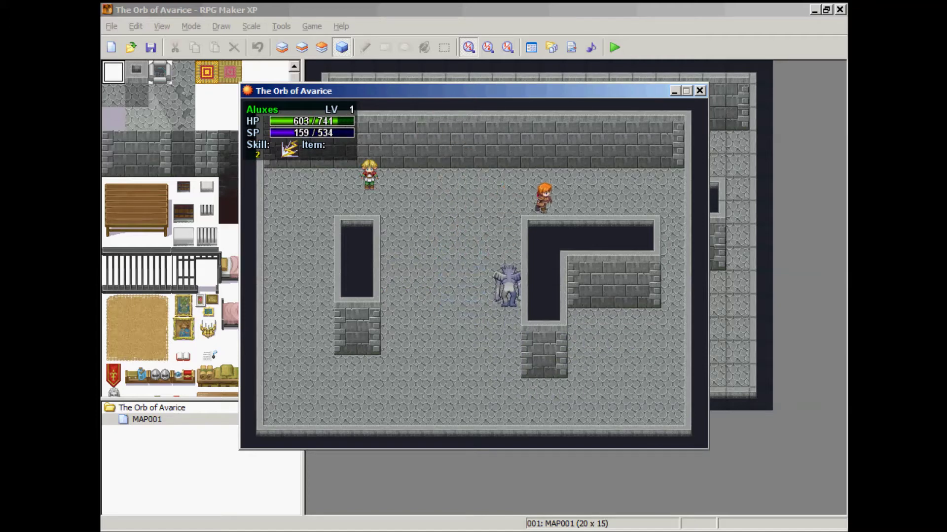
key("j")
key("j")
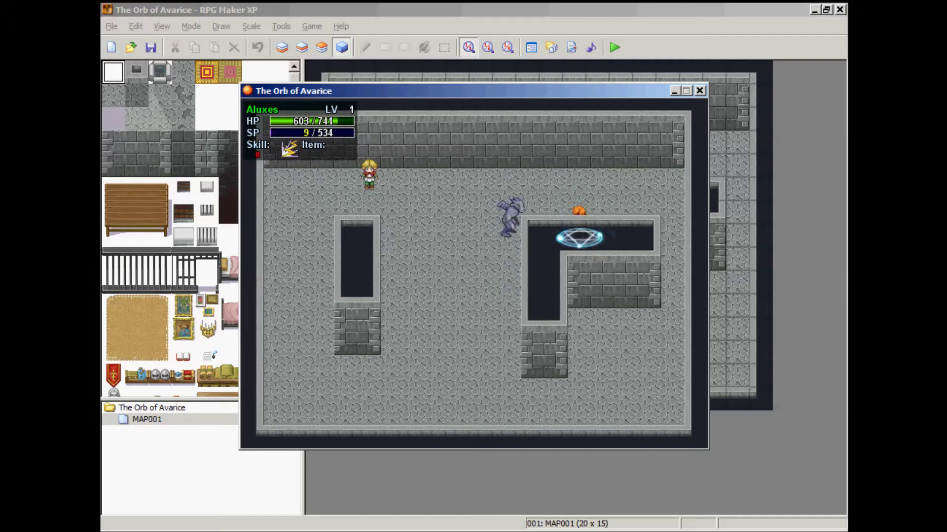
- Close in on the remaining monster and cast Fire until it is defeated
key("Left")
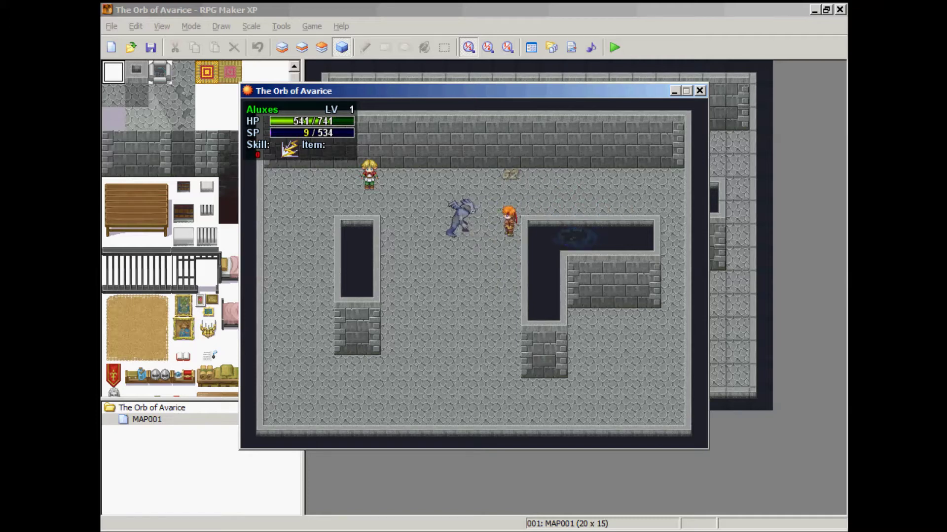
key("Down")
key("Left")
key("Up")
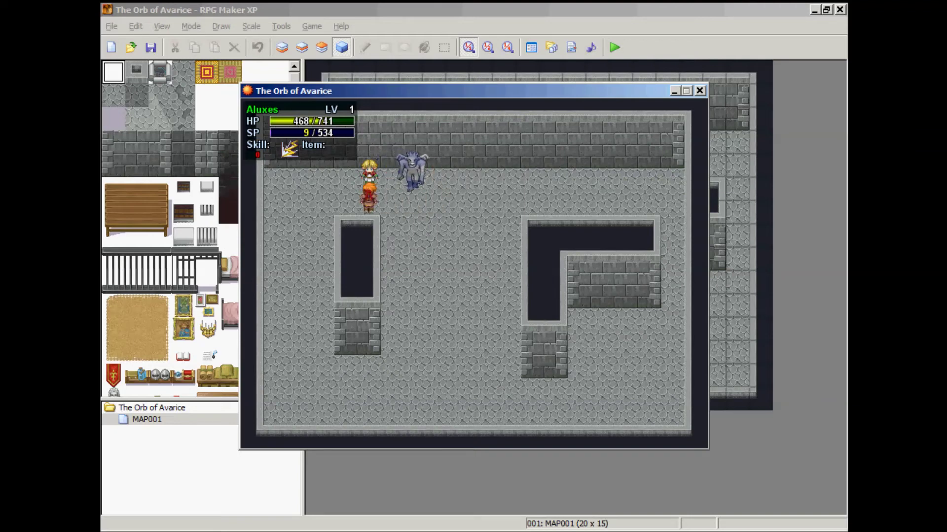
key("Return")
key("Left")
key("Up")
key("Right")
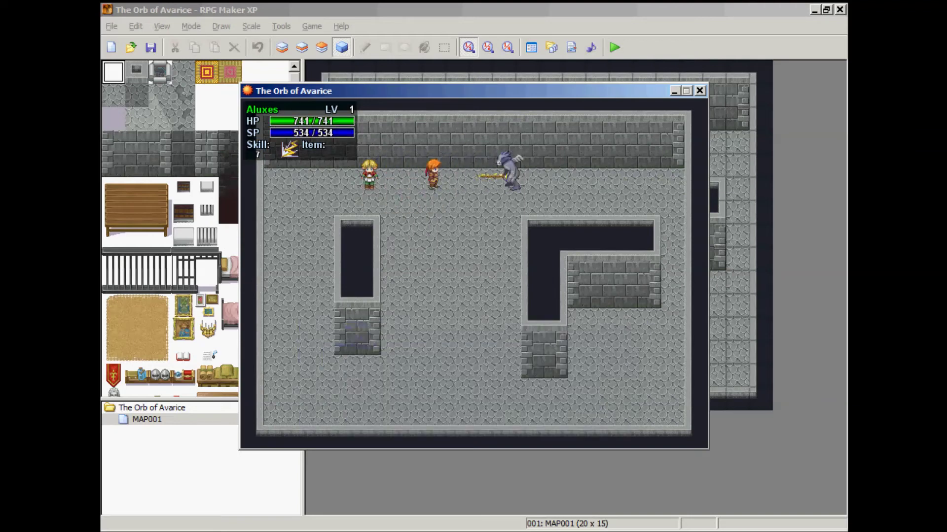
key("s")
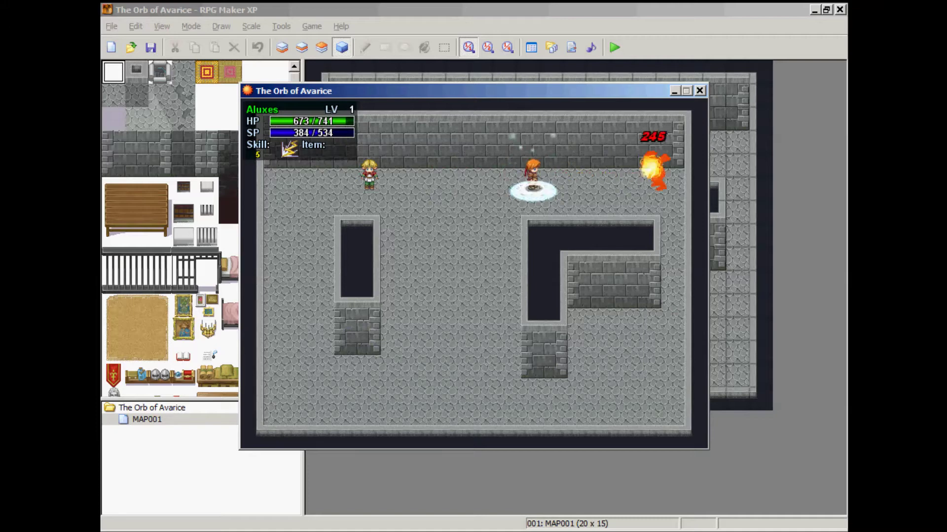
key("Right")
key("s")
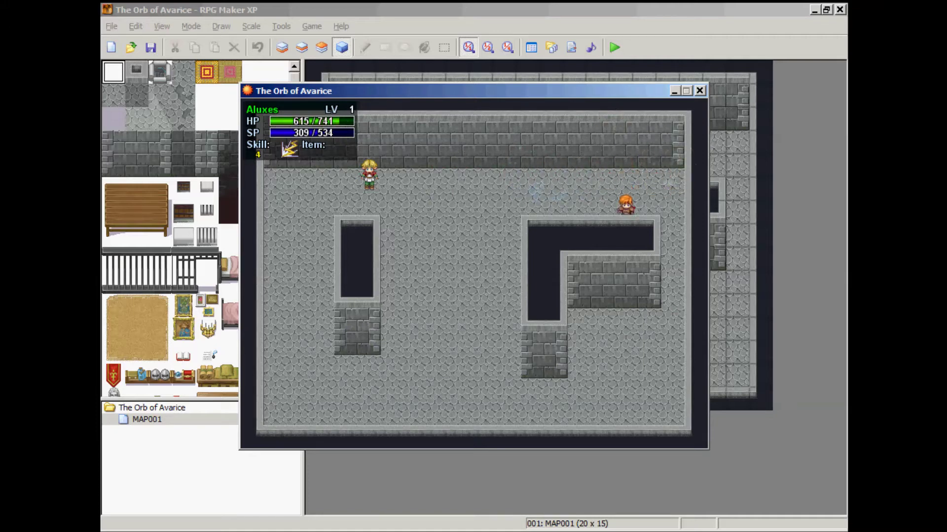
- Close the playtest game window
left_click(700, 94)
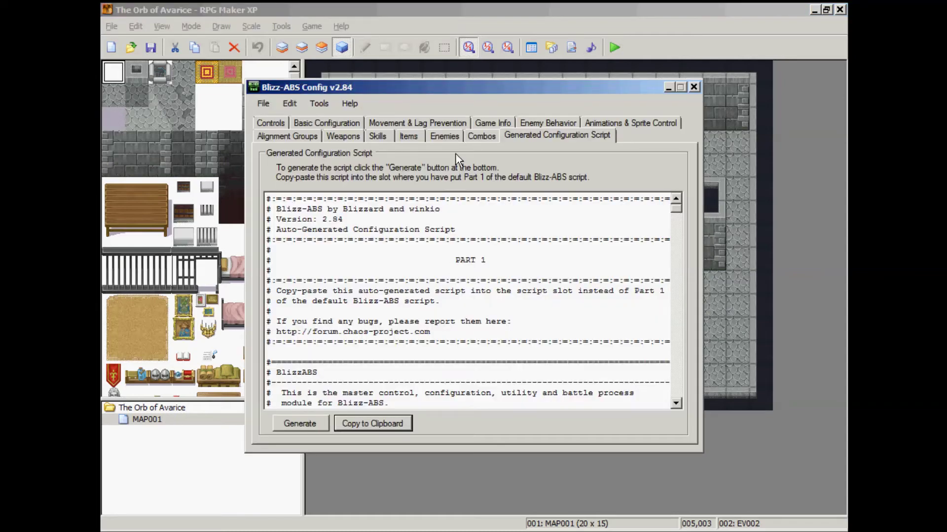
- In the Enemies settings, check the Ghost's combo and leave it at None
left_click(440, 136)
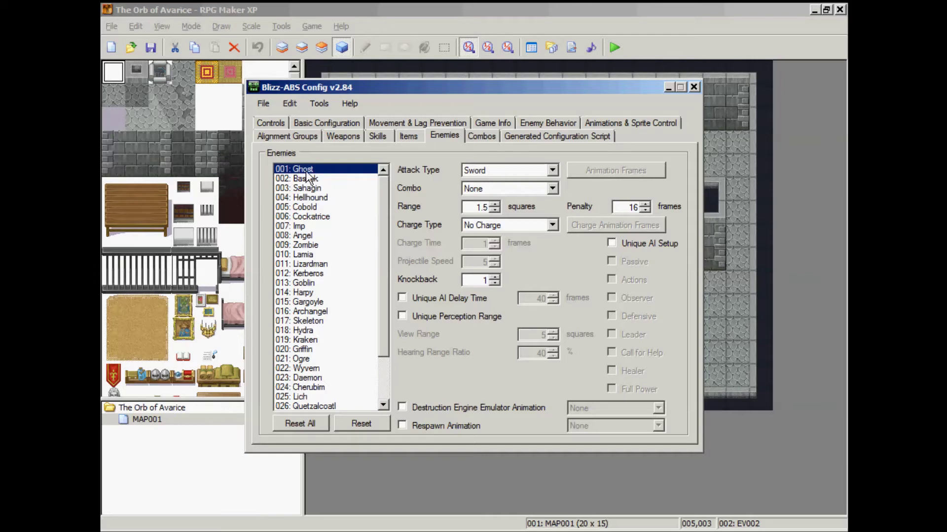
left_click(553, 189)
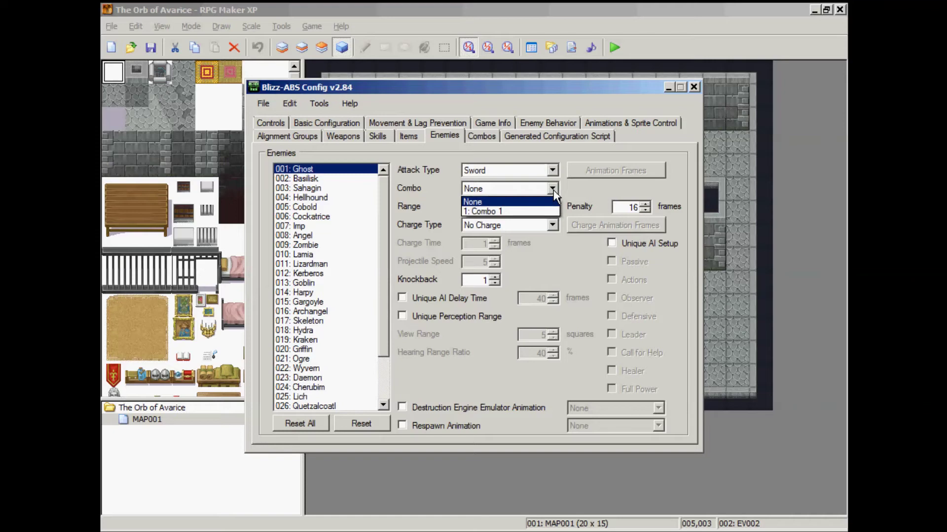
left_click(553, 190)
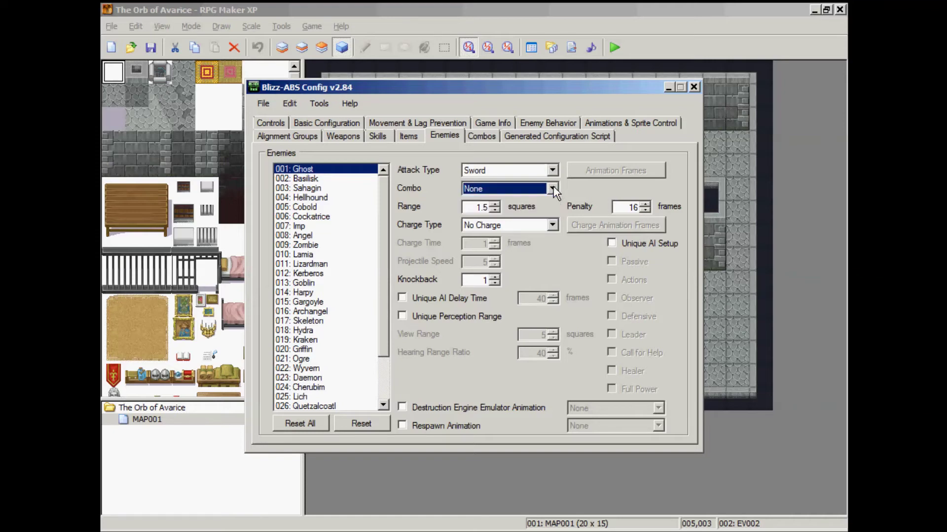
left_click(666, 88)
left_click(526, 166)
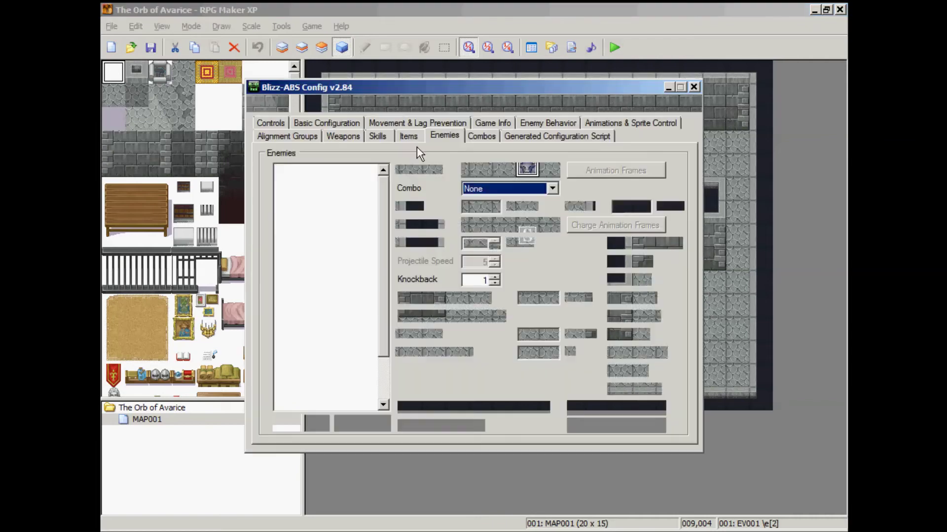
- Change 002: Basilisk's attack type from Bow to Sword and assign Combo 1
left_click(313, 190)
left_click(329, 180)
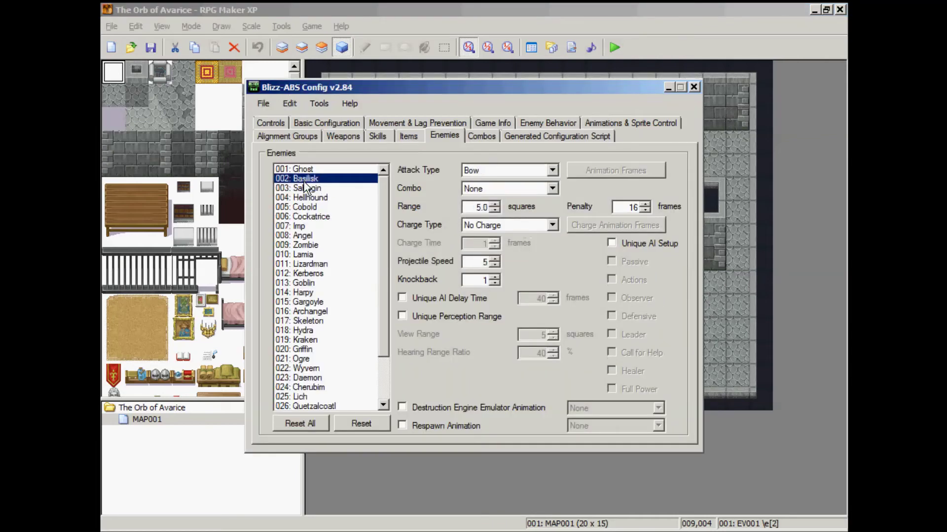
left_click(552, 170)
key("Escape")
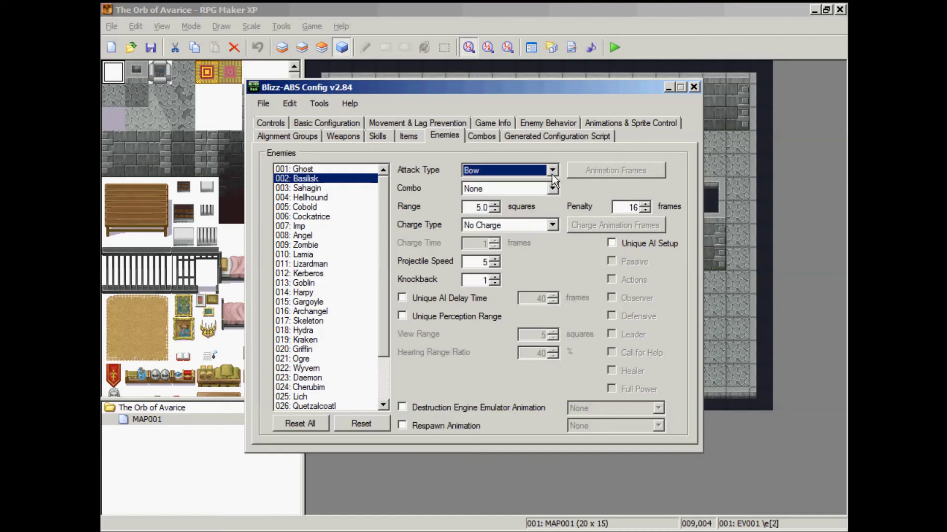
left_click(552, 171)
left_click(543, 183)
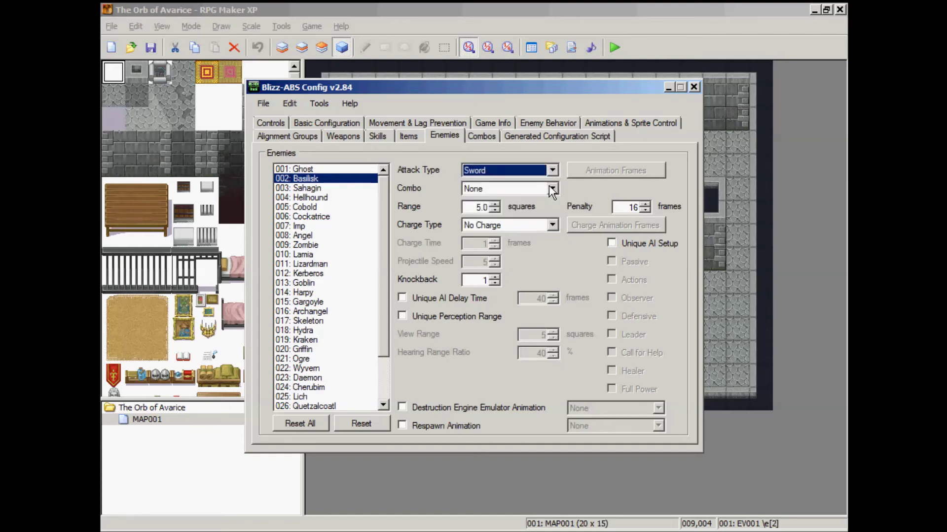
left_click(549, 186)
left_click(538, 209)
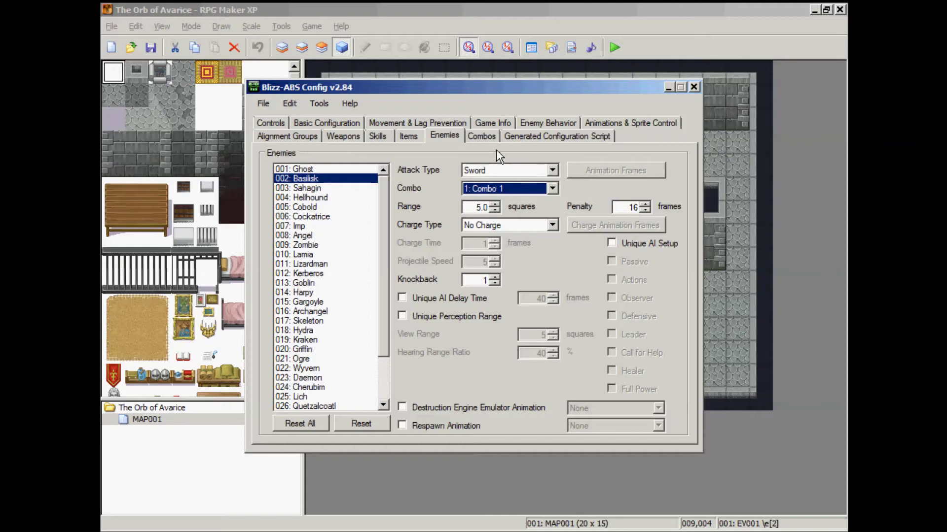
- Add a Skill 007: Fire command to Combo 1's Action 1
left_click(481, 135)
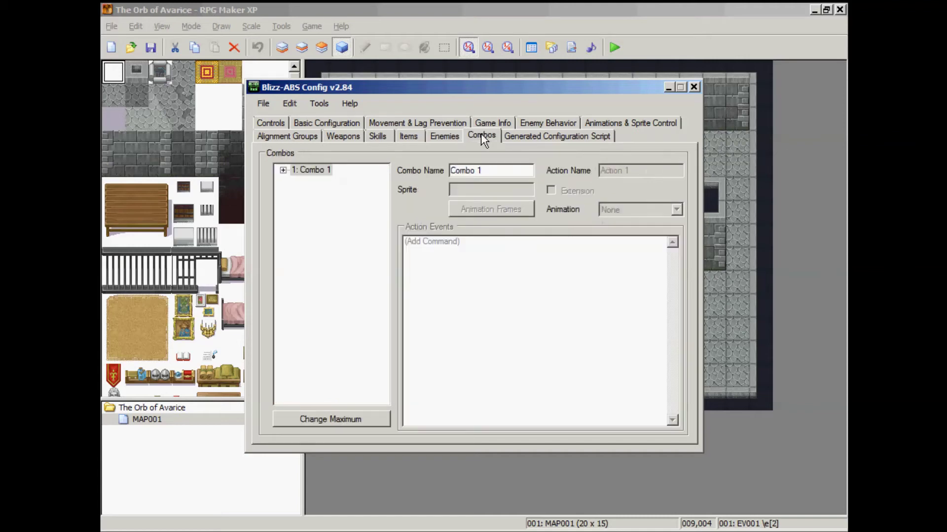
left_click(283, 170)
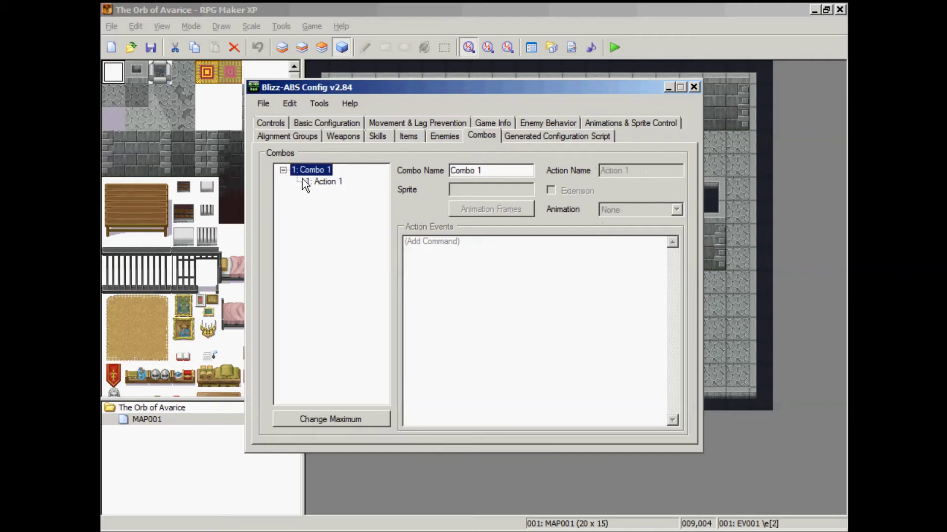
left_click(322, 182)
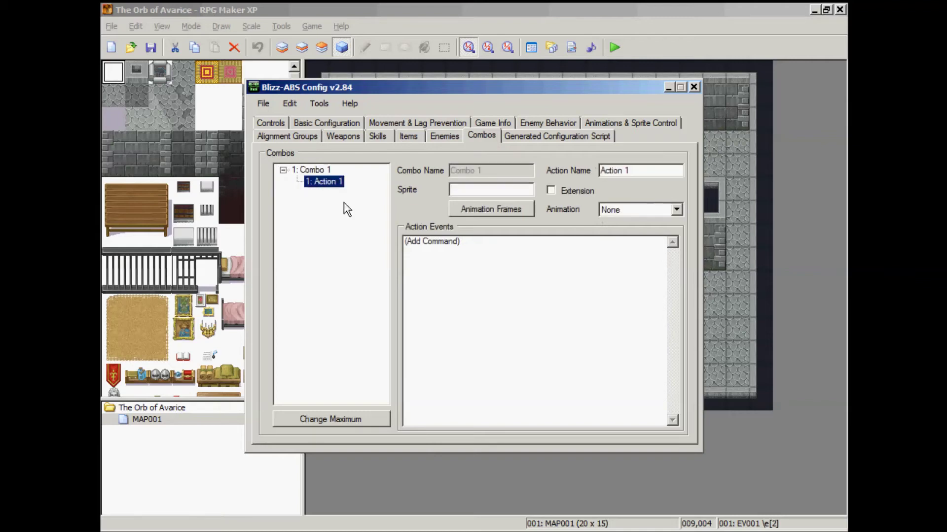
double_click(464, 242)
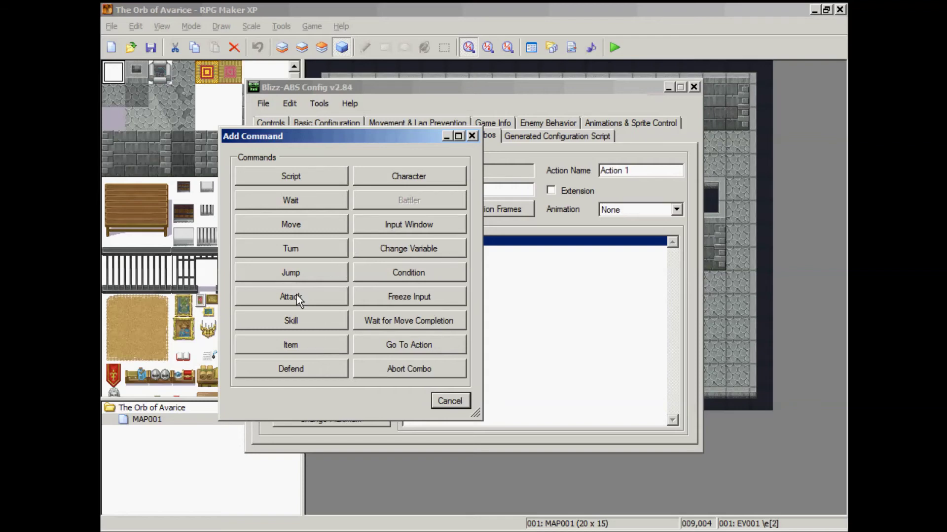
left_click(298, 323)
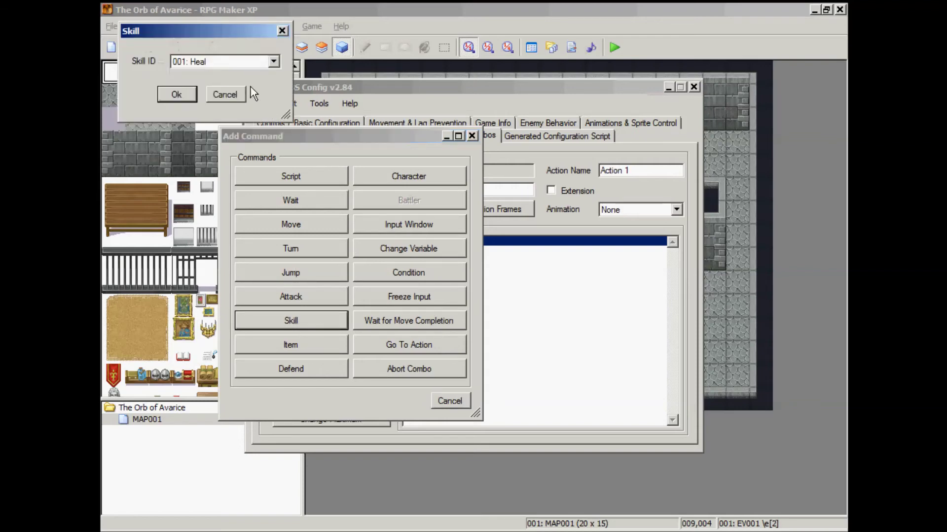
left_click(271, 61)
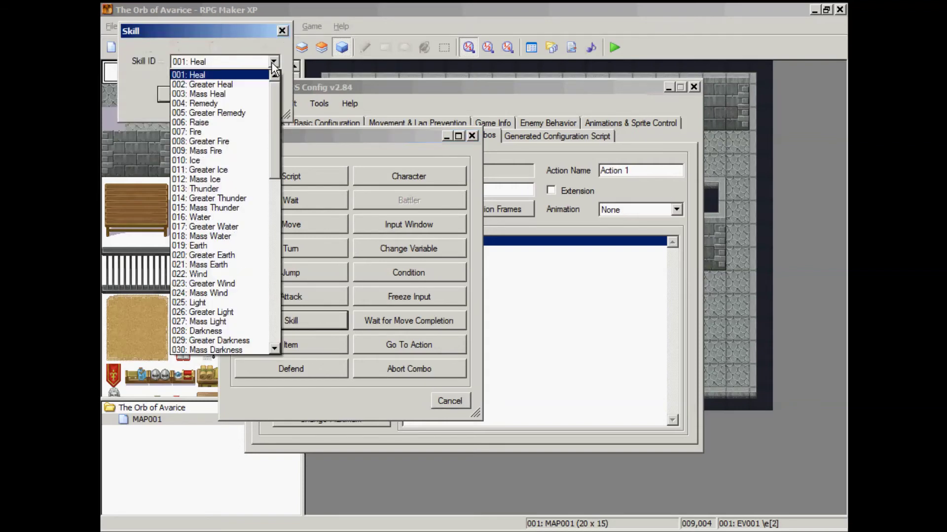
left_click(253, 129)
left_click(175, 94)
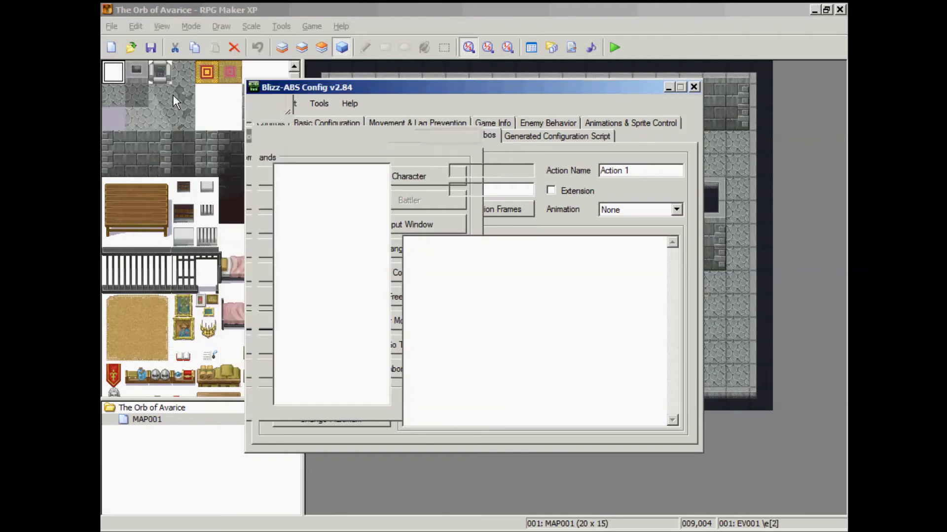
- Follow it with Wait for Move Completion and Go to Action ID 2
double_click(454, 252)
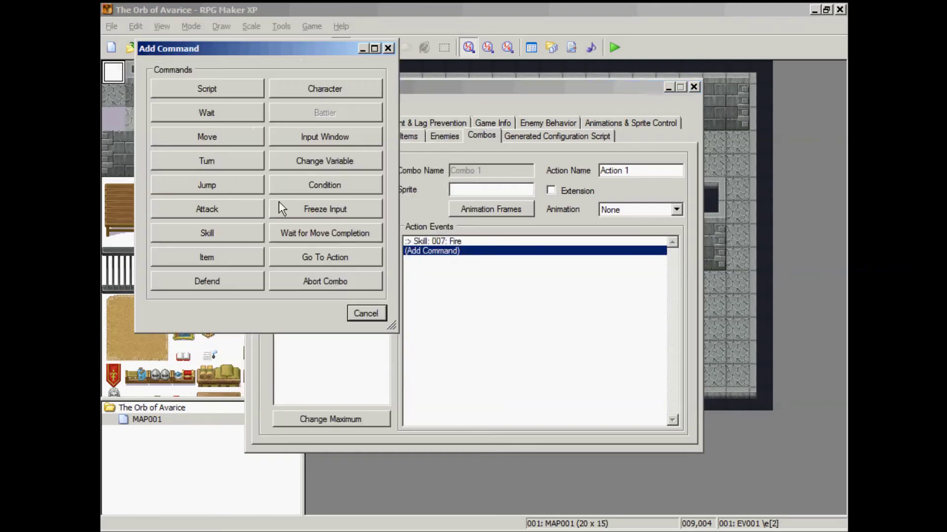
left_click(307, 233)
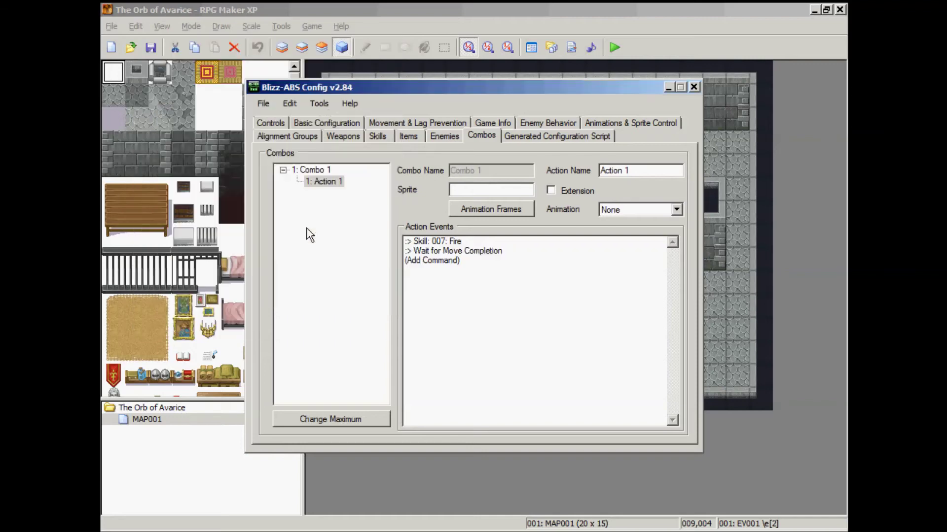
double_click(434, 258)
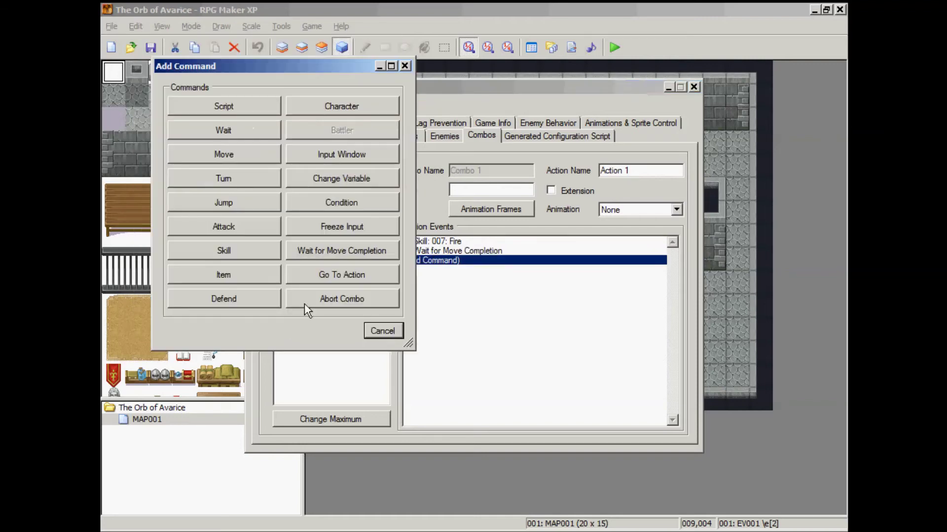
left_click(327, 276)
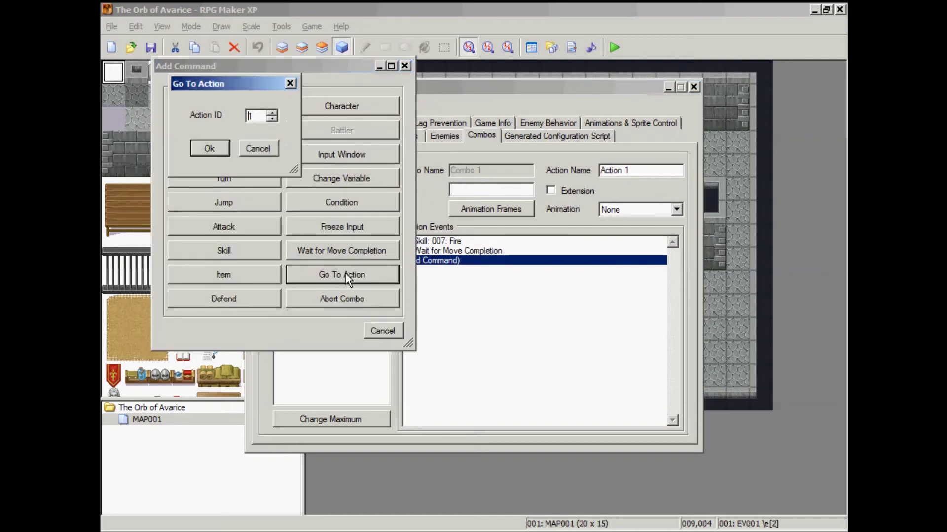
left_click(272, 113)
left_click(210, 148)
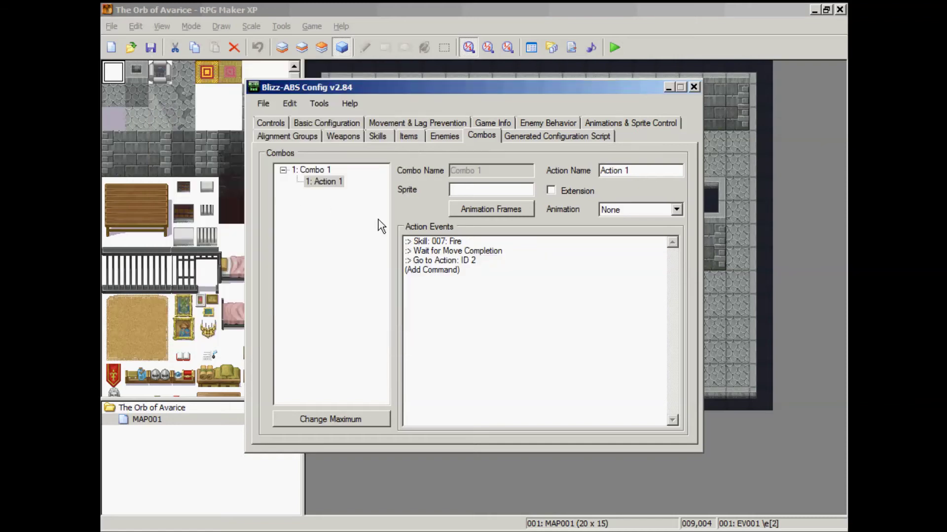
- Raise Combo 1 to two actions and give Action 2 an Abort Combo command
left_click(354, 420)
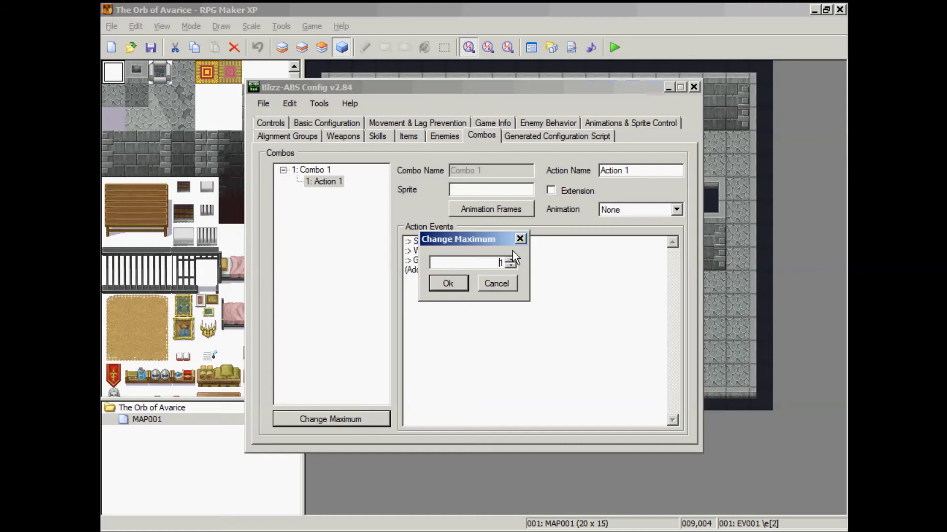
left_click(467, 286)
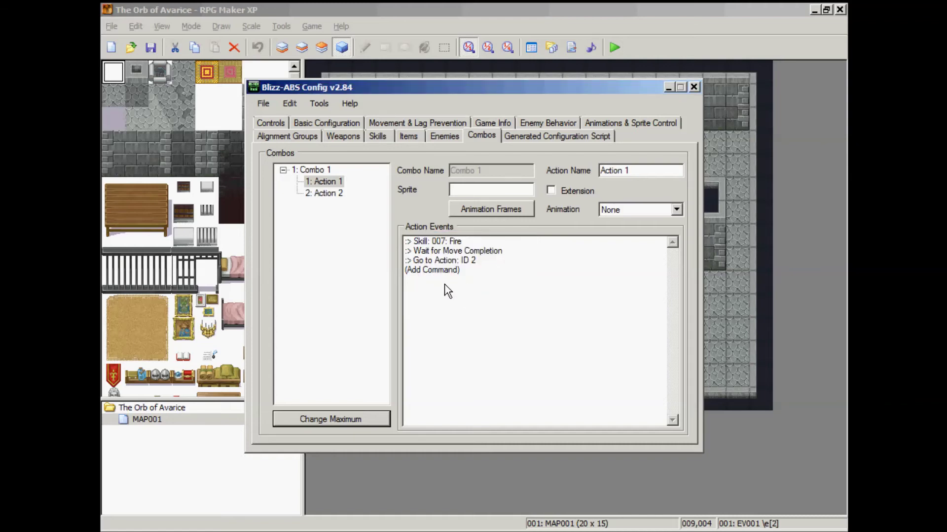
left_click(328, 193)
double_click(439, 249)
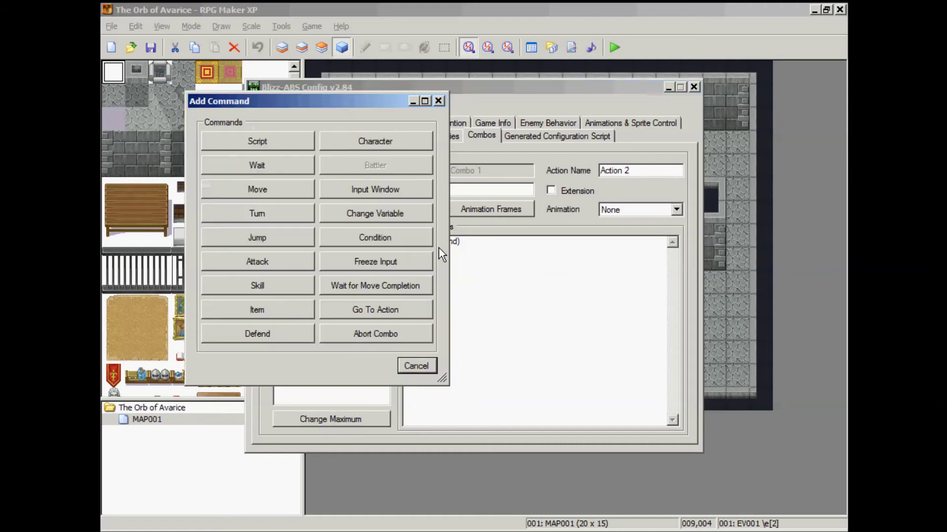
left_click(379, 335)
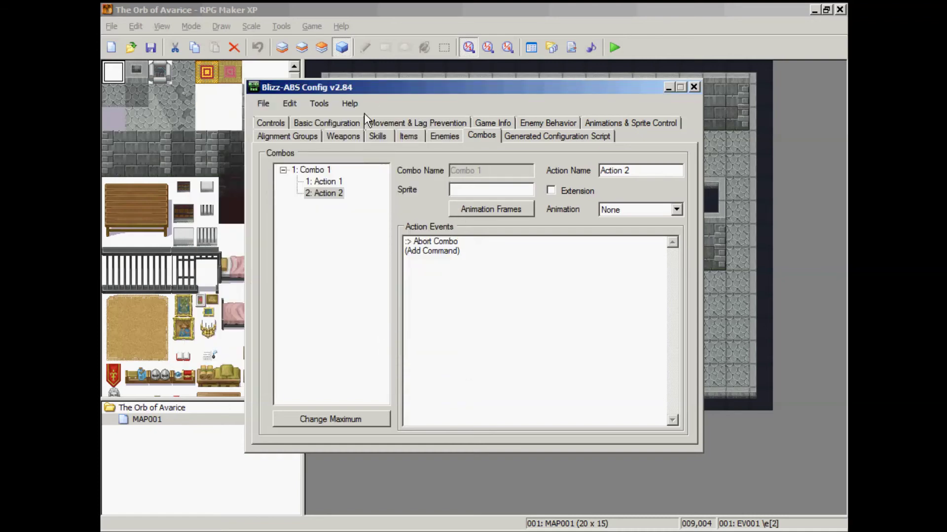
- Save the configuration, recheck the enemy combos, and view the generated configuration script
left_click(263, 103)
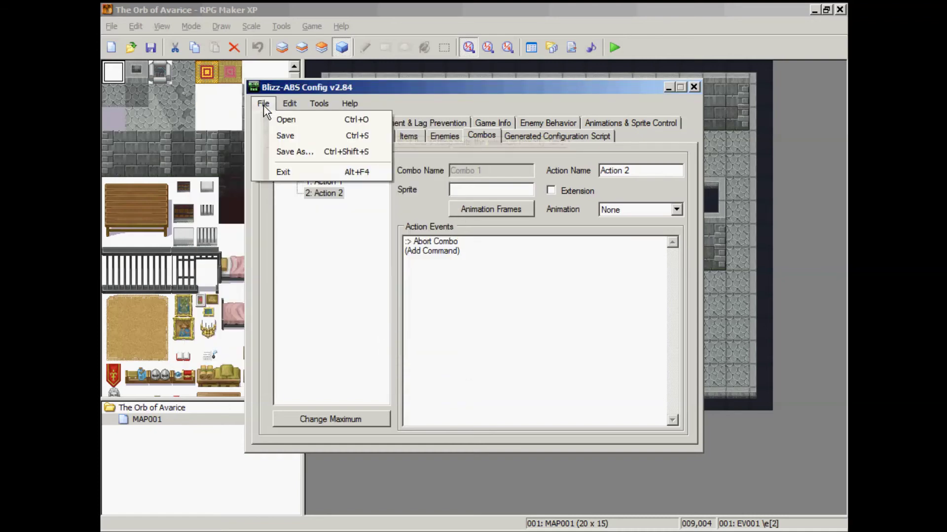
left_click(272, 132)
left_click(445, 137)
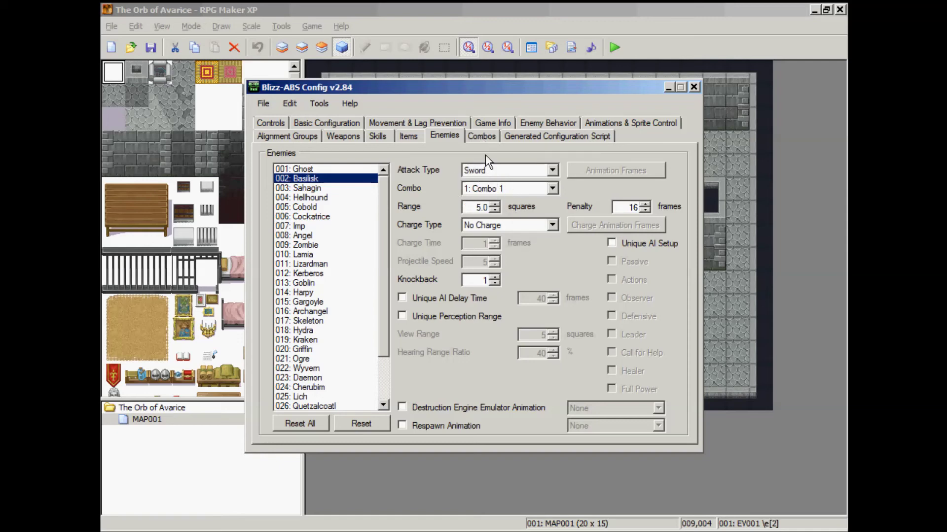
left_click(483, 138)
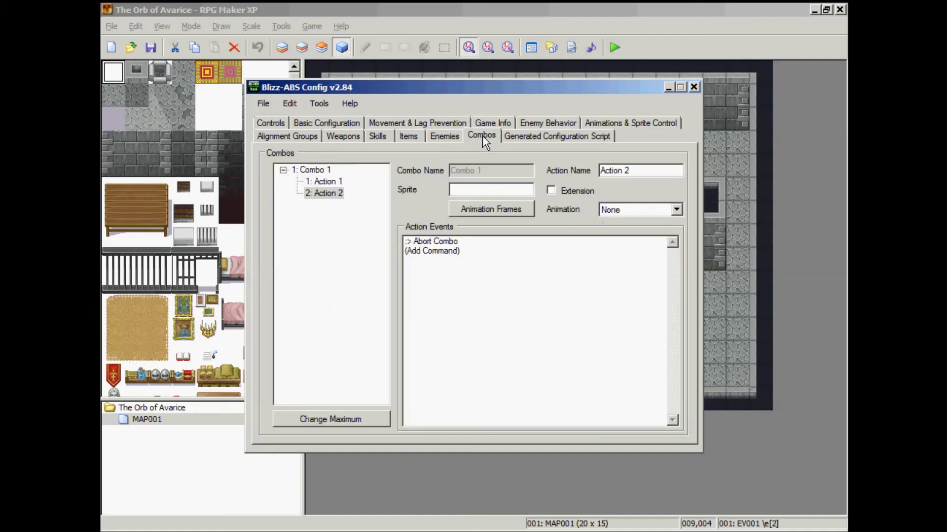
left_click(319, 182)
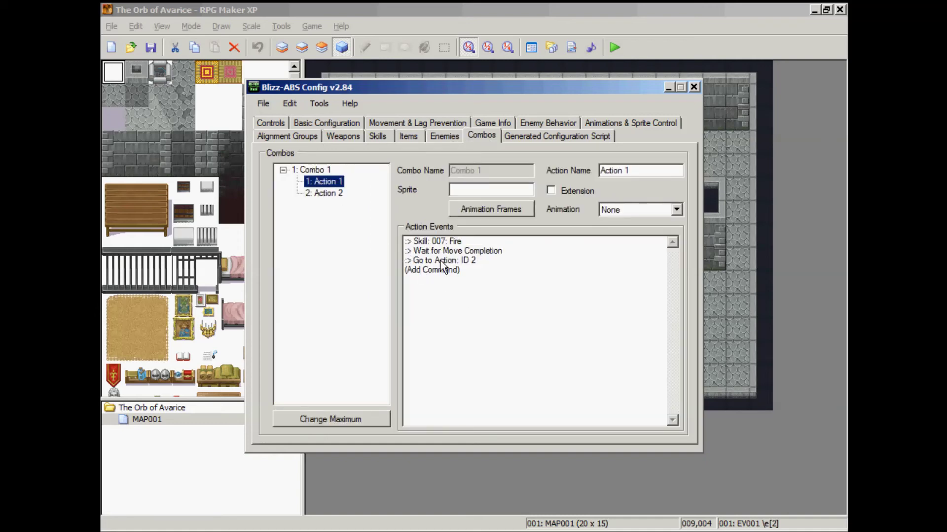
left_click(542, 137)
- Regenerate the Blizz-ABS configuration with the Fire combo and copy it to the clipboard
left_click(317, 419)
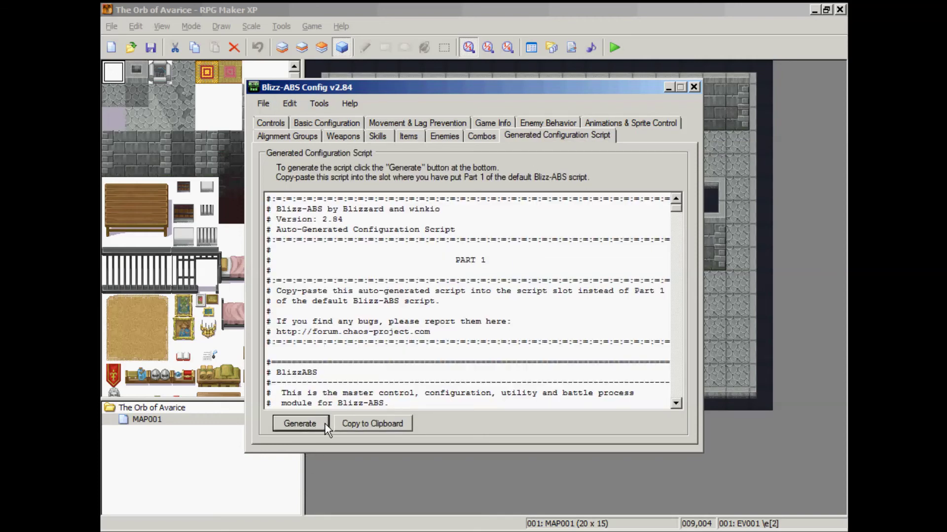
left_click(359, 423)
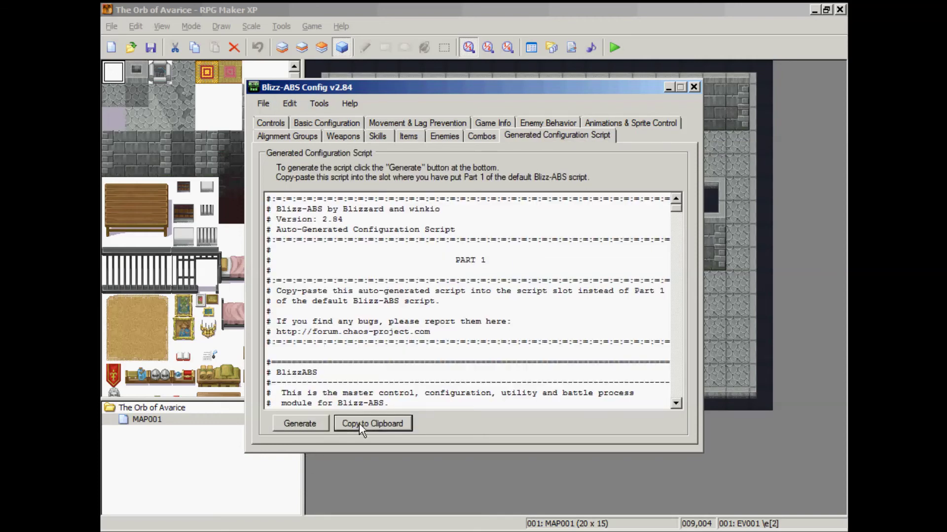
left_click(669, 88)
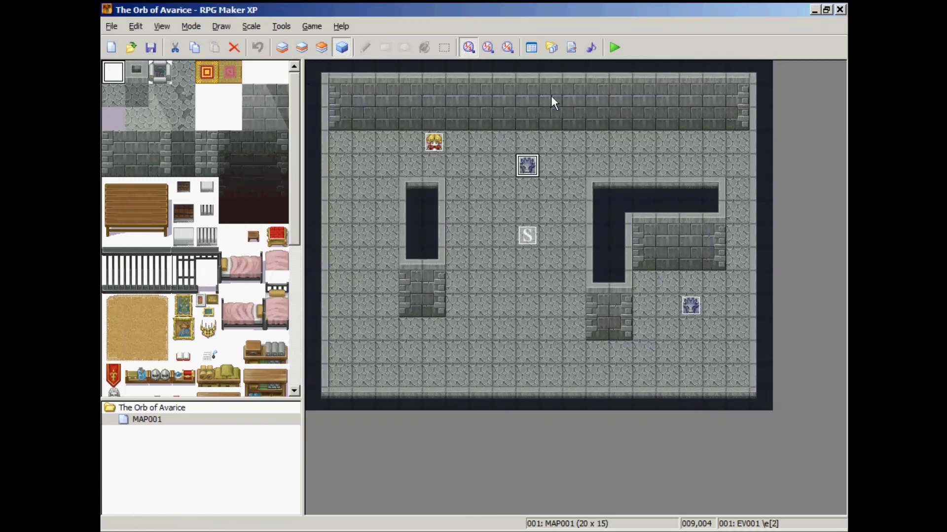
left_click(448, 529)
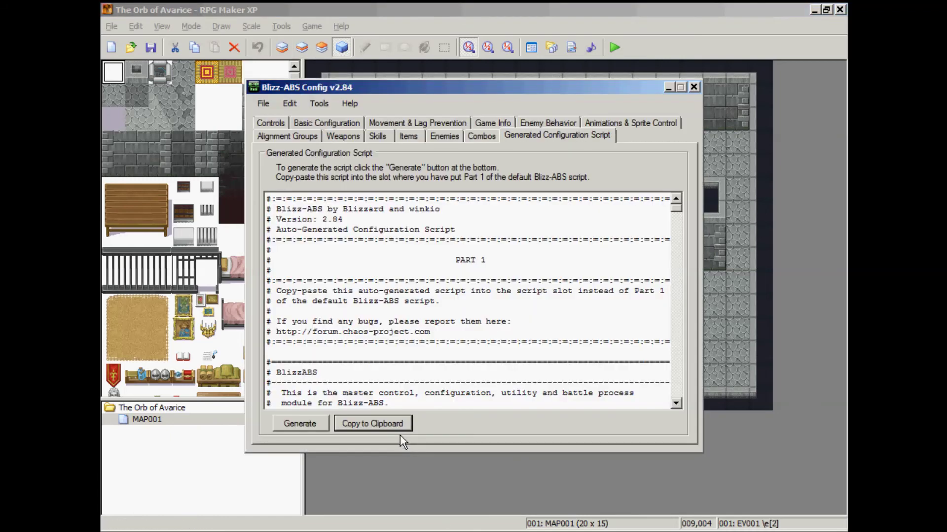
left_click(668, 88)
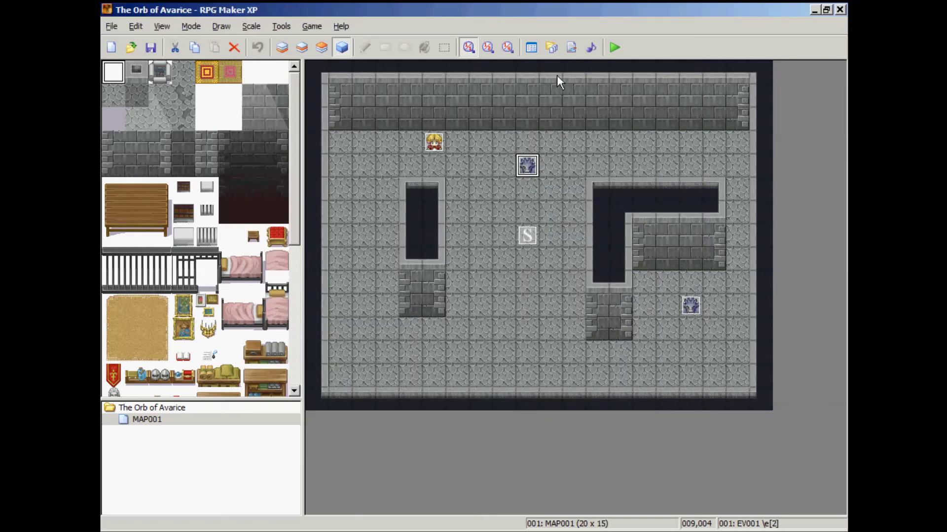
- Replace the entire Blizz1 script with the copied configuration and apply the change
left_click(572, 47)
key("ctrl+a")
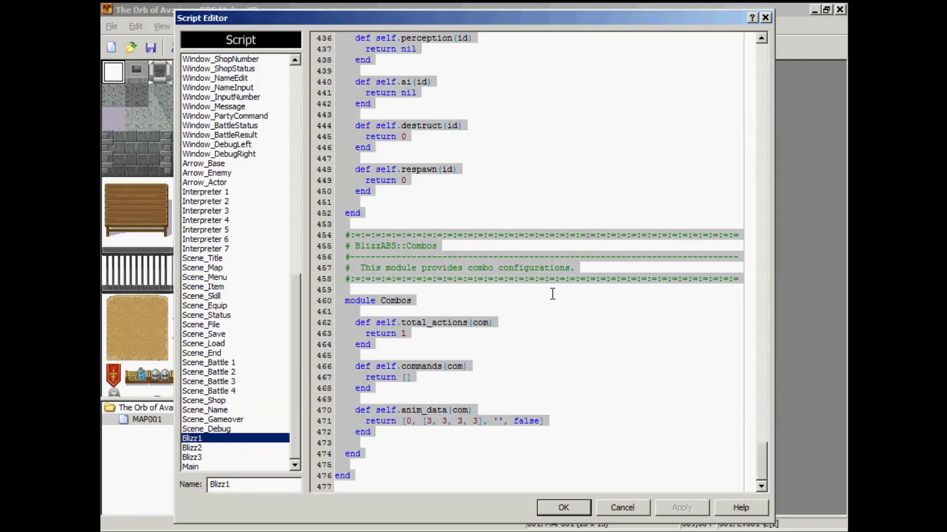
key("ctrl+v")
left_click(681, 508)
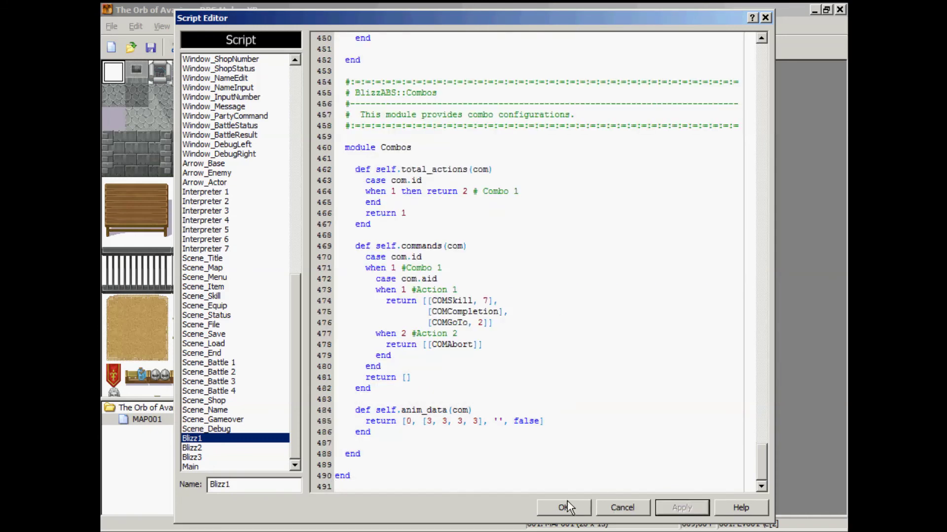
left_click(566, 505)
- Save the project and start a New Game in playtest
left_click(616, 47)
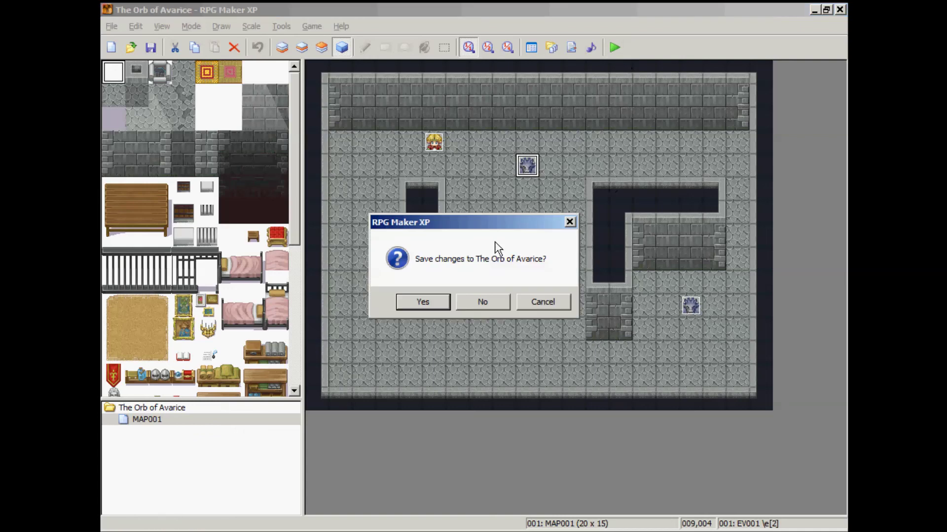
left_click(435, 307)
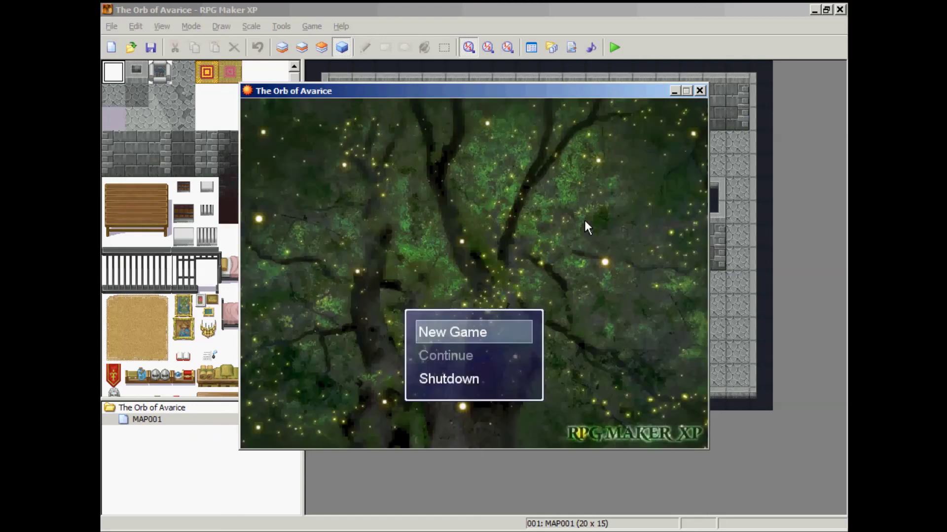
key("Return")
- Walk the hero around MAP001 among the monsters, then open the battle system menu
key("Down")
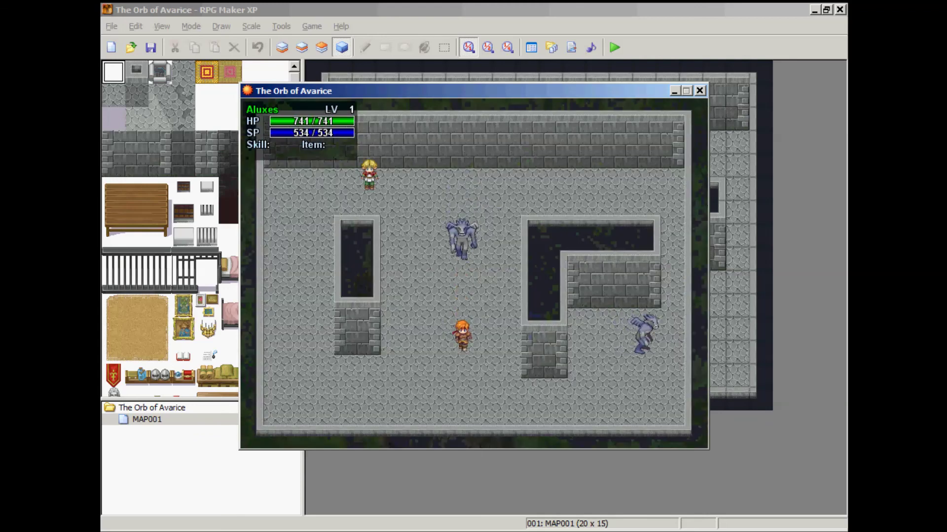
key("Left")
key("Down")
key("Left")
key("Up")
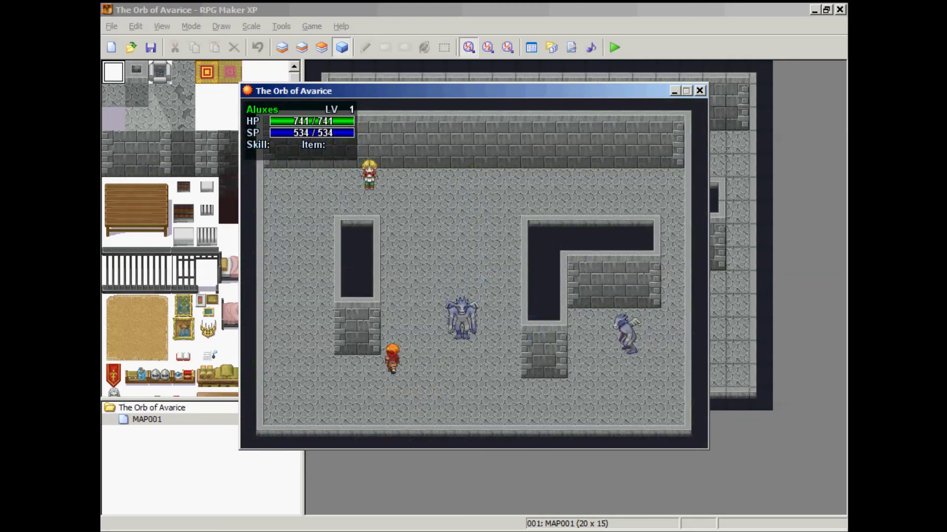
key("Right")
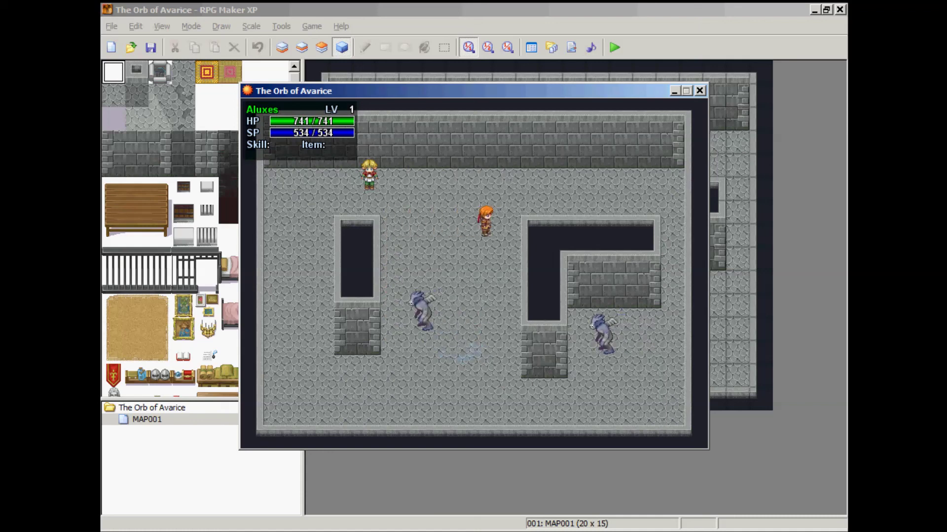
key("Down")
key("Down")
key("Left")
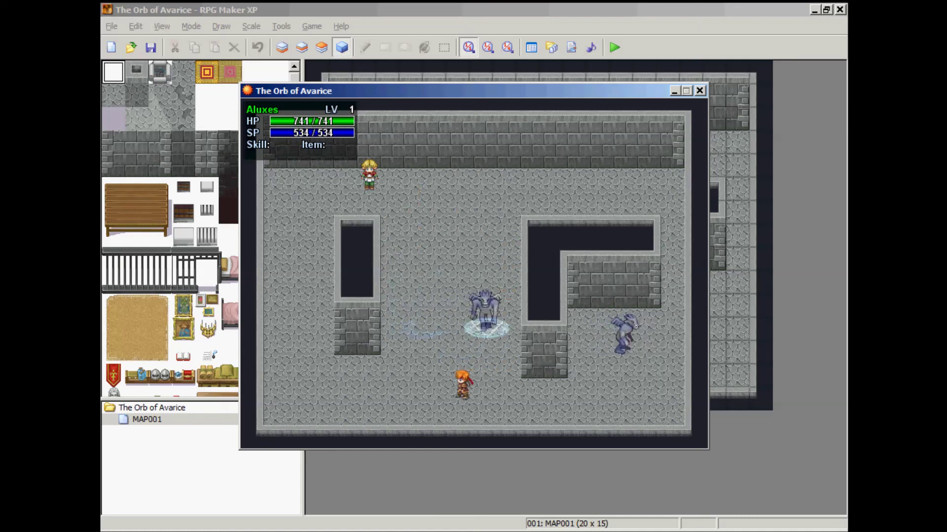
key("Up")
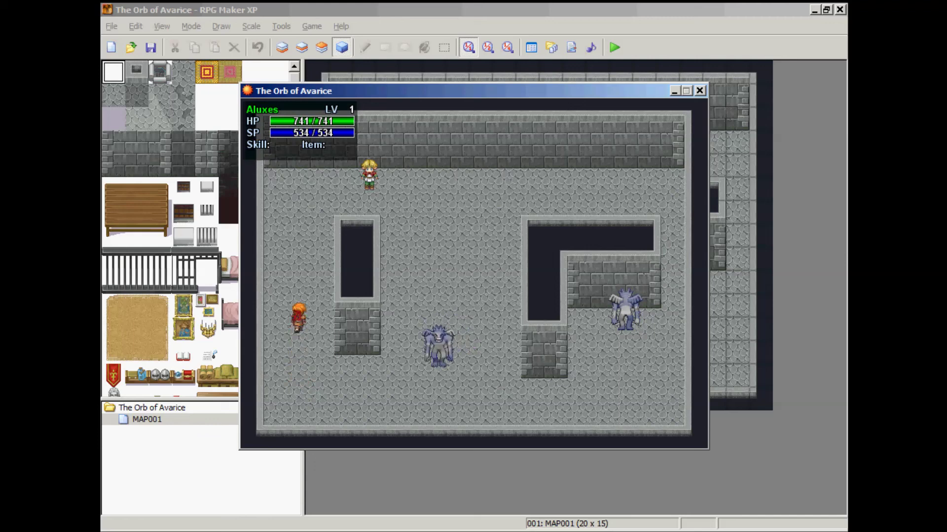
key("Down")
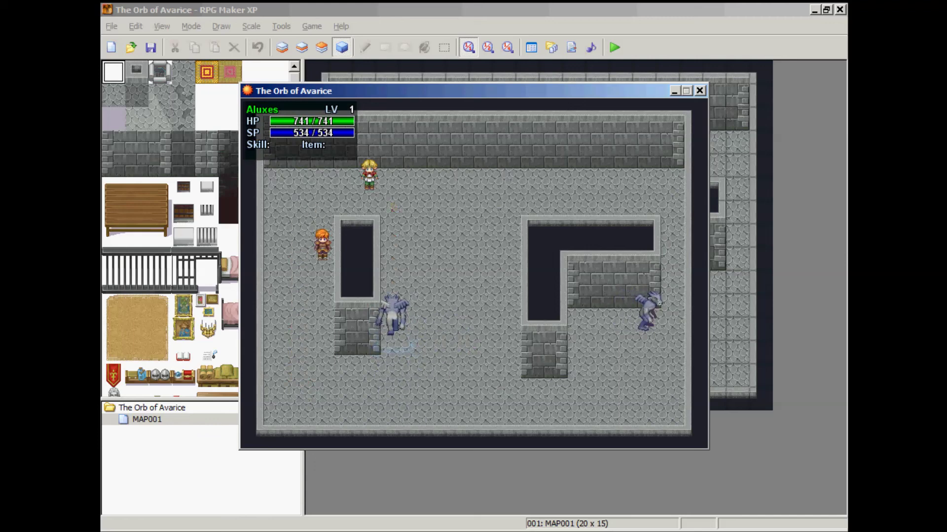
key("Escape")
key("Escape")
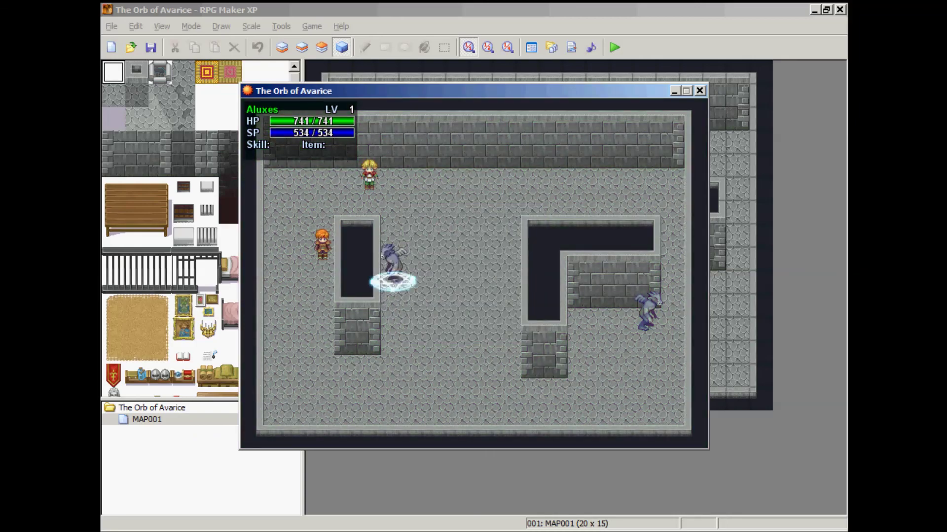